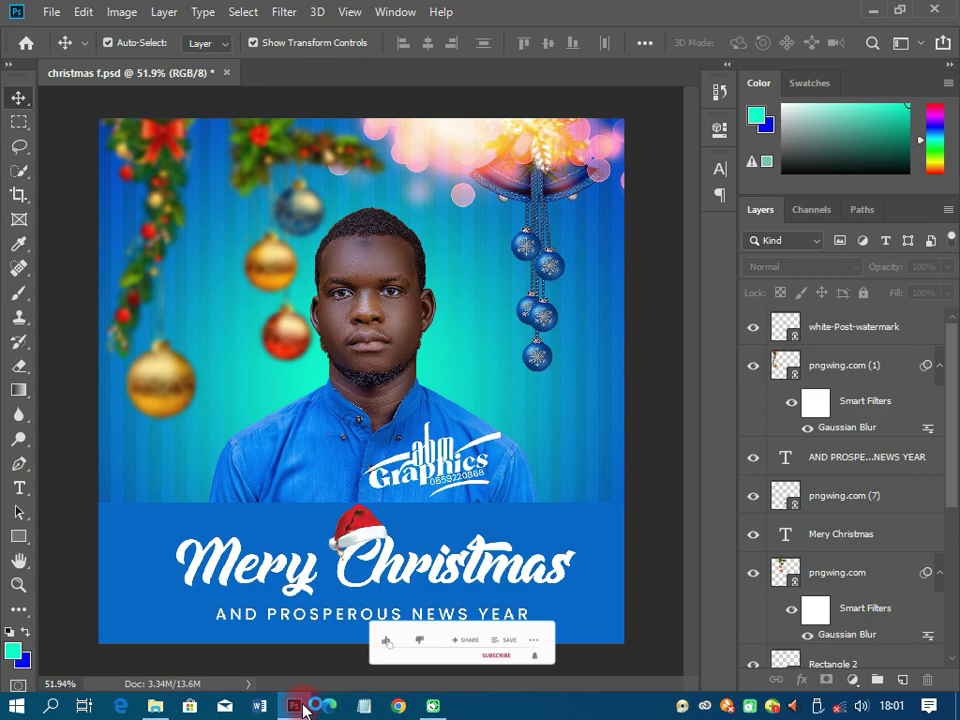
# Group all flyer layers, from the watermark down to Rectangle 1, into a group named AB
pyautogui.click(832, 326)
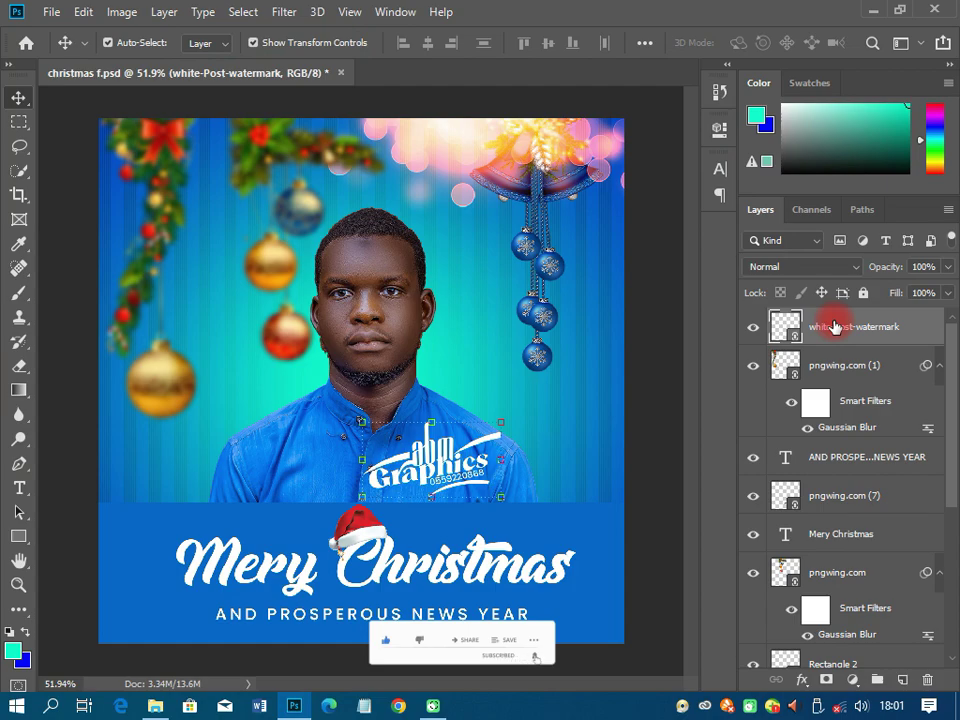
pyautogui.scroll(-5, 838, 480)
pyautogui.keyDown('shift'); pyautogui.click(838, 575); pyautogui.keyUp('shift')
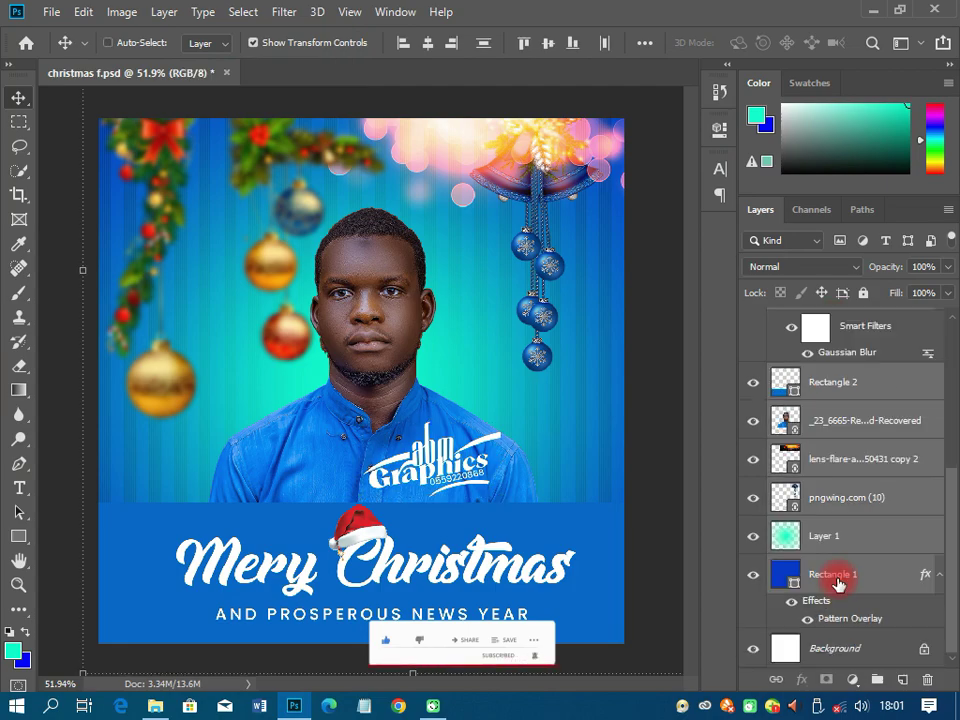
pyautogui.hotkey('ctrl', 'g')
pyautogui.doubleClick(827, 319)
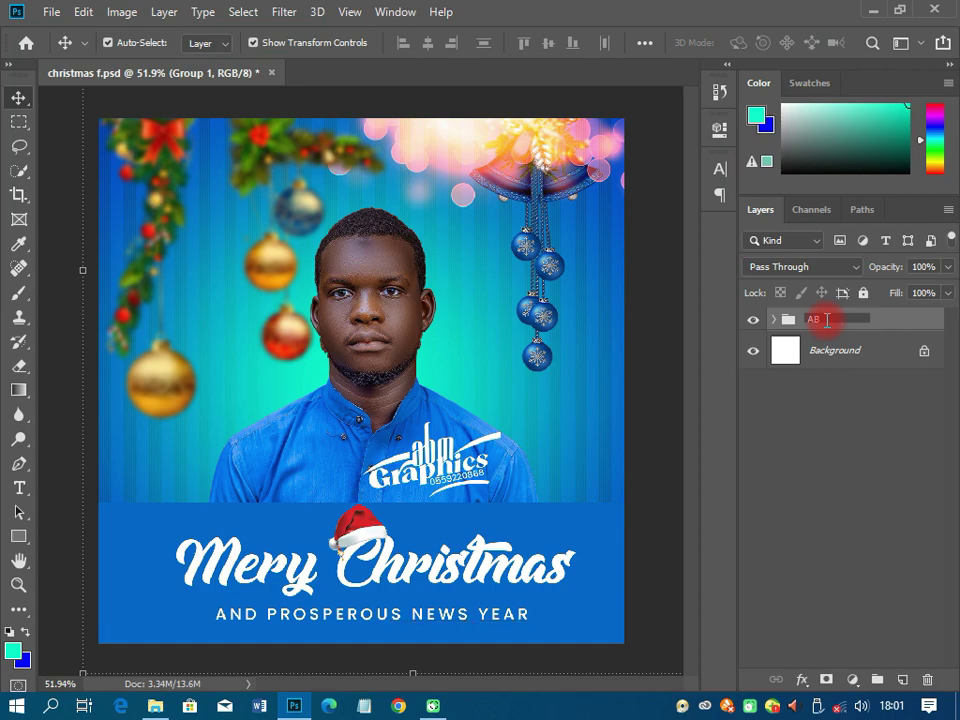
pyautogui.write('AB')
pyautogui.press('Return')
# Duplicate the AB group, hide the original, and name the copy DR
pyautogui.hotkey('ctrl', 'j')
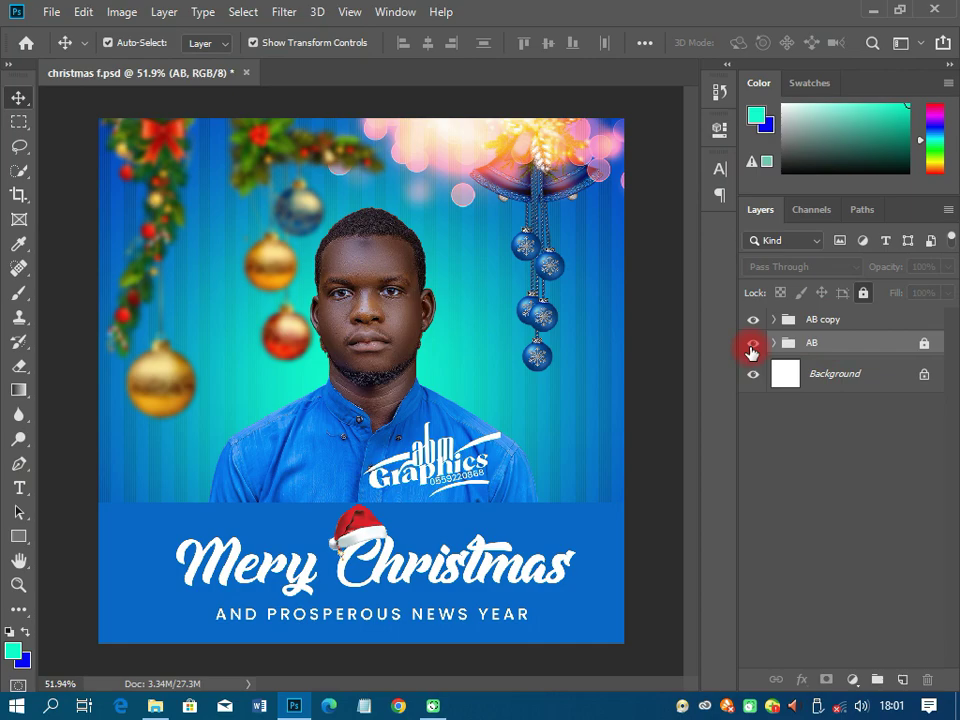
pyautogui.click(752, 349)
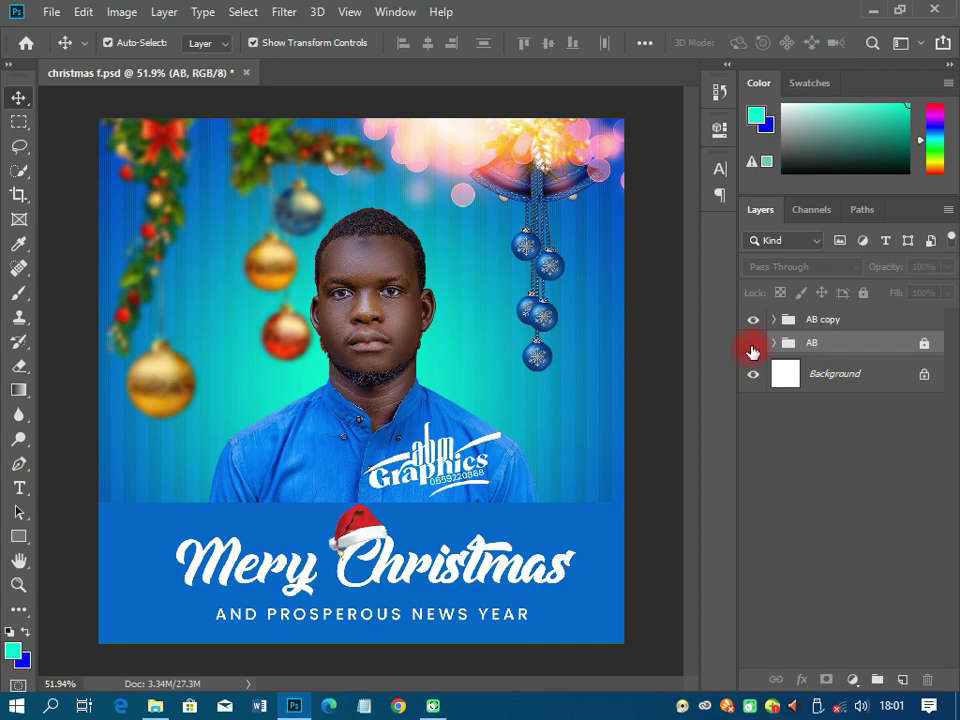
pyautogui.click(824, 321)
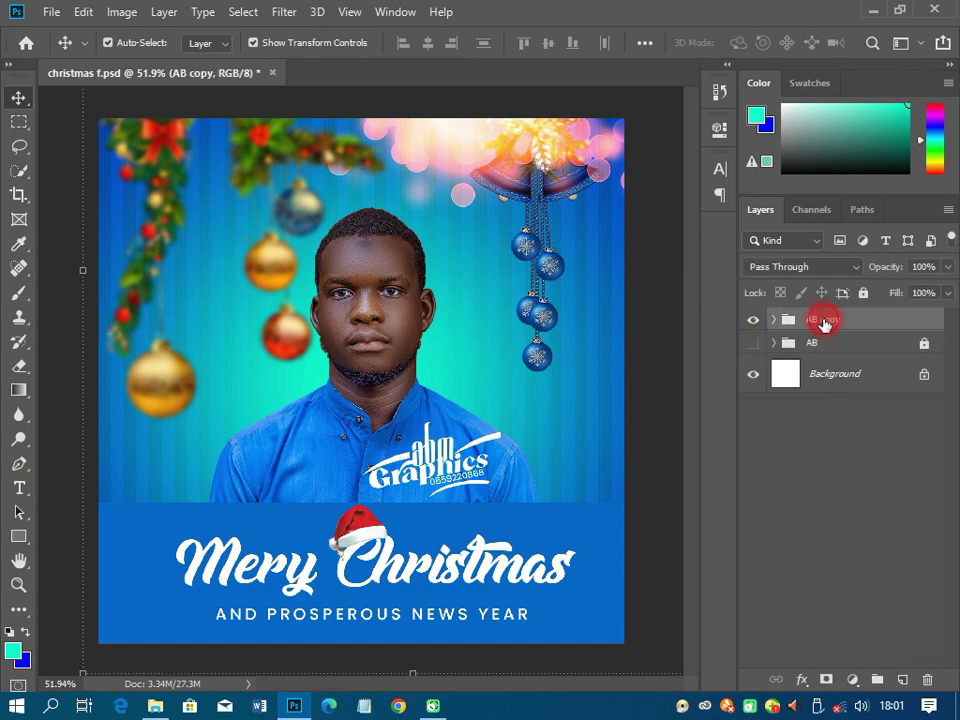
pyautogui.write('DR.')
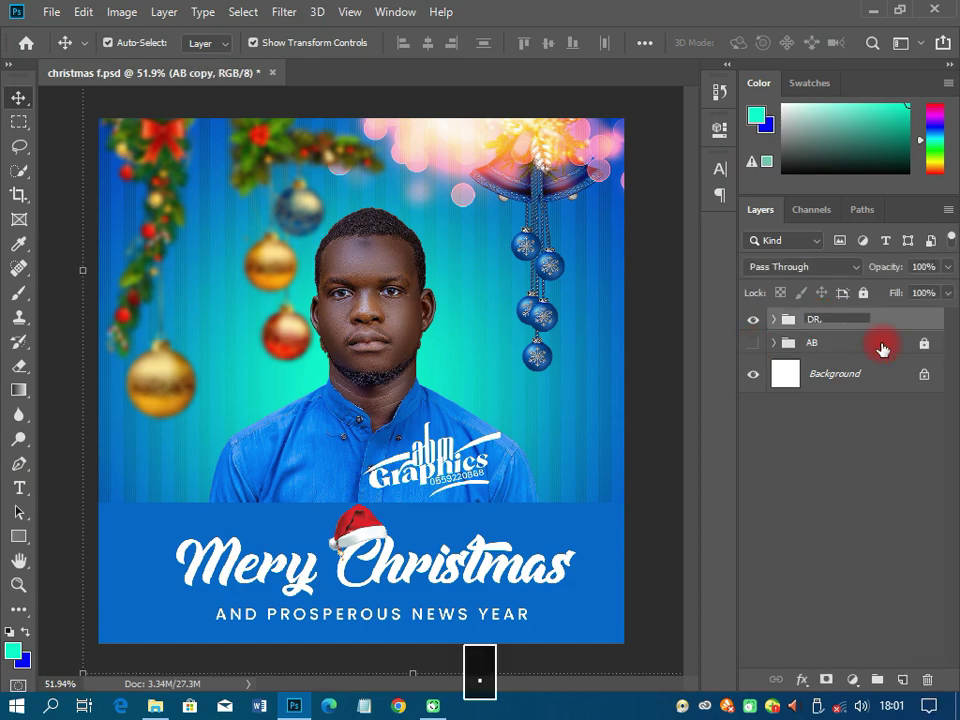
pyautogui.click(773, 319)
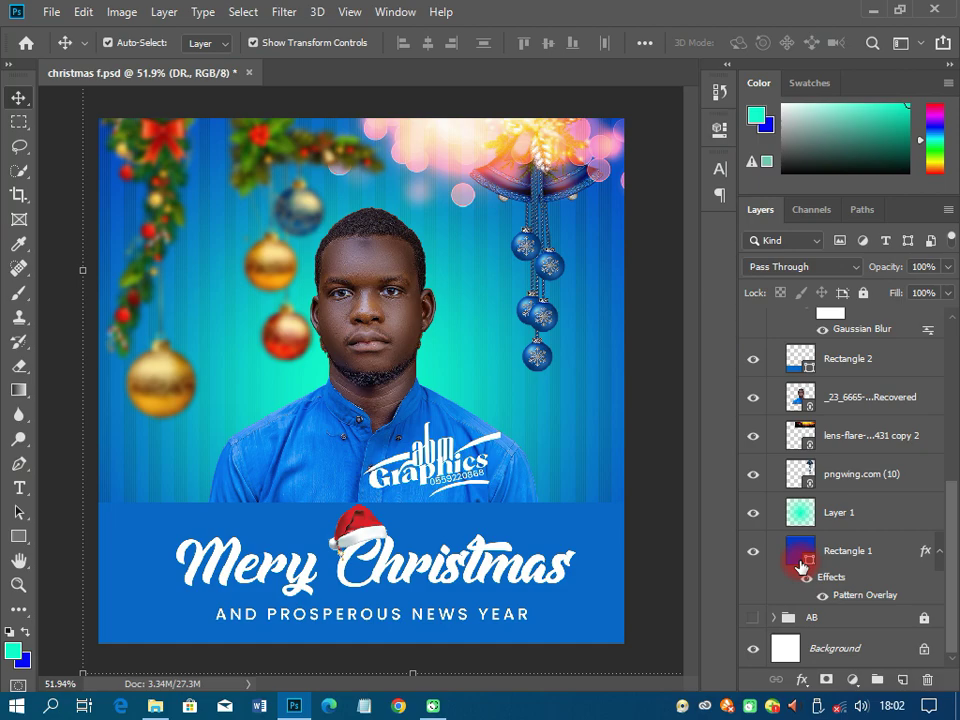
# Recolour Rectangle 1 cream and move the cyan glow Layer 1 out of the visible stack
pyautogui.moveTo(800, 566); pyautogui.dragTo(850, 530)
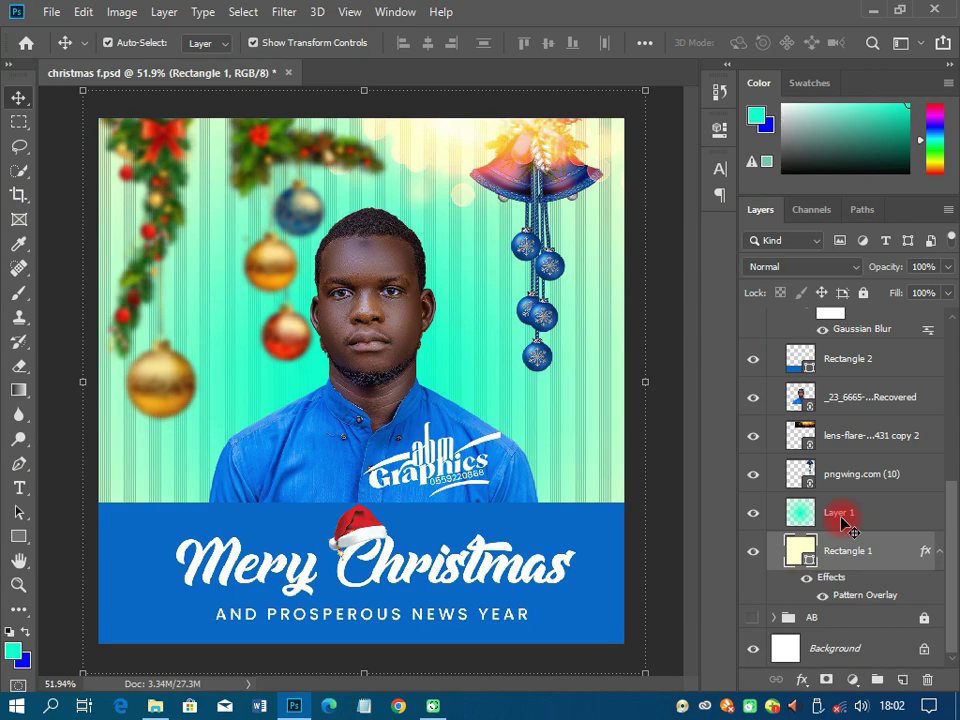
pyautogui.moveTo(845, 520); pyautogui.dragTo(823, 515)
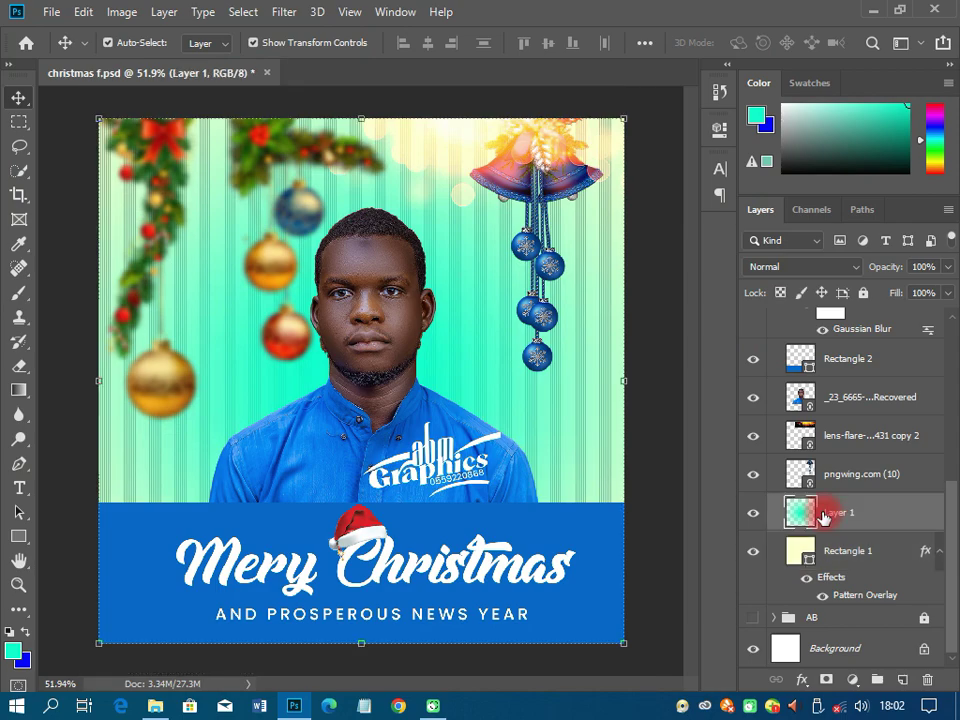
pyautogui.moveTo(823, 515); pyautogui.dragTo(862, 601)
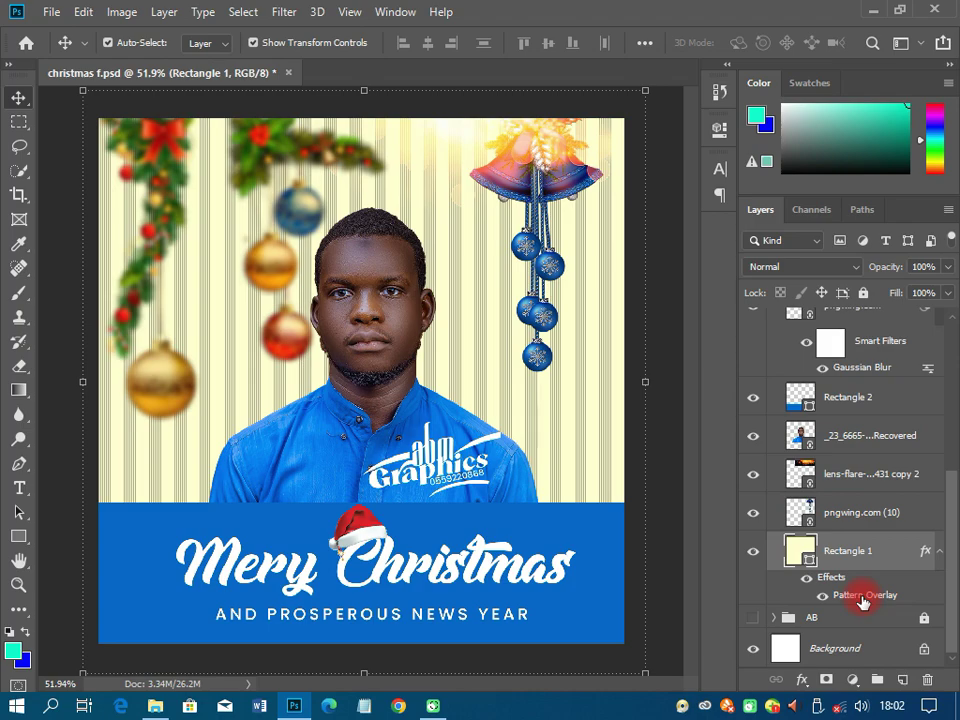
# Switch Rectangle 1's Pattern Overlay to the Horizontal Line 1 pattern
pyautogui.doubleClick(862, 601)
pyautogui.click(884, 291)
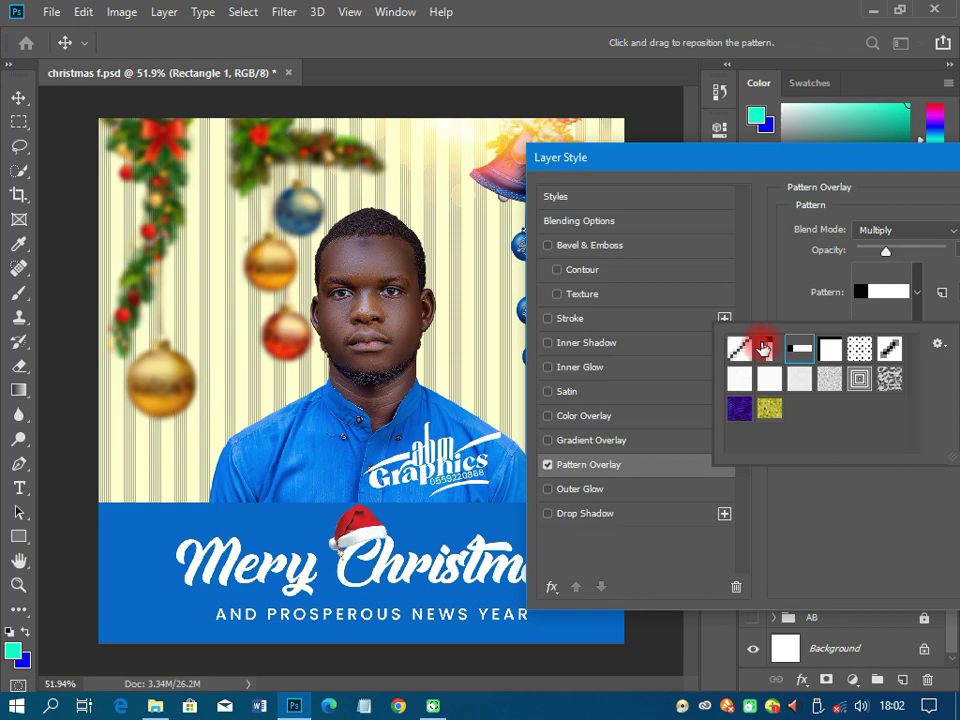
pyautogui.click(764, 348)
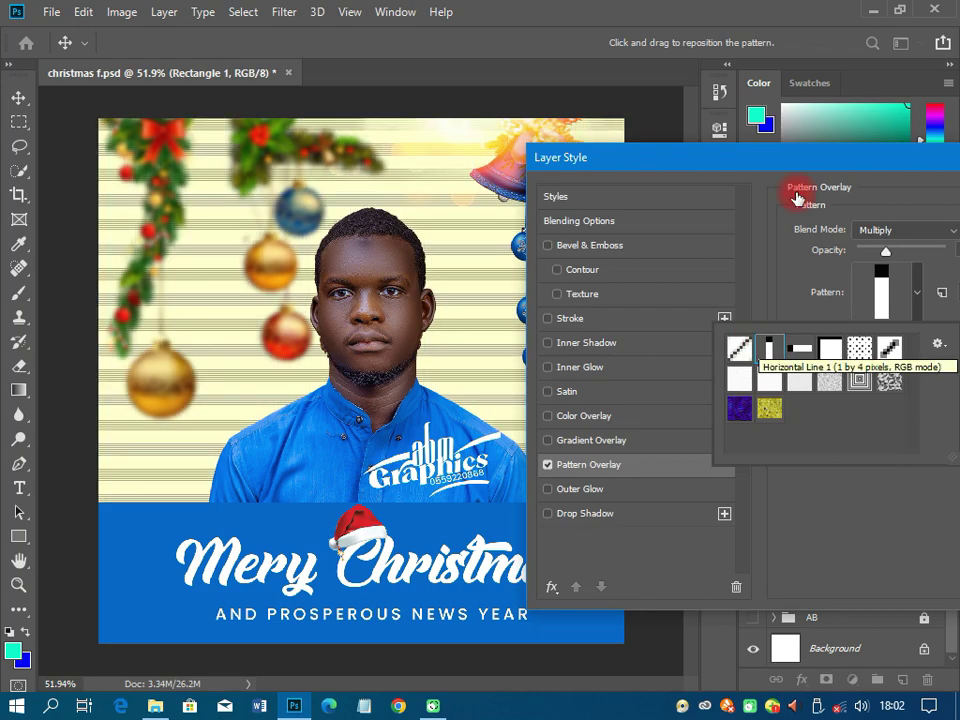
pyautogui.moveTo(795, 168); pyautogui.dragTo(443, 205)
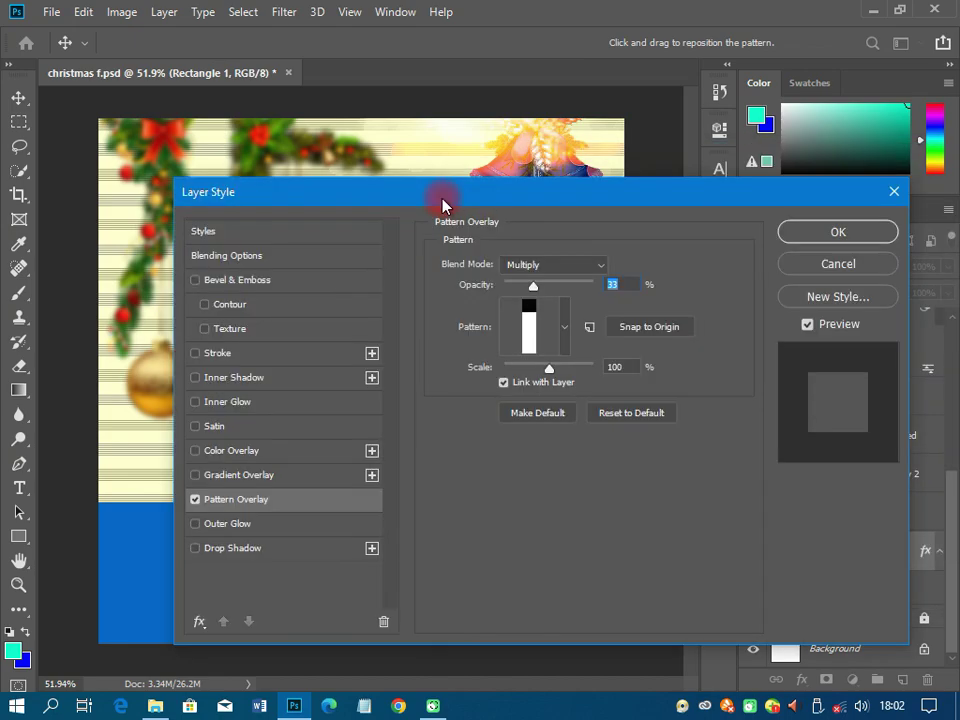
pyautogui.press('Return')
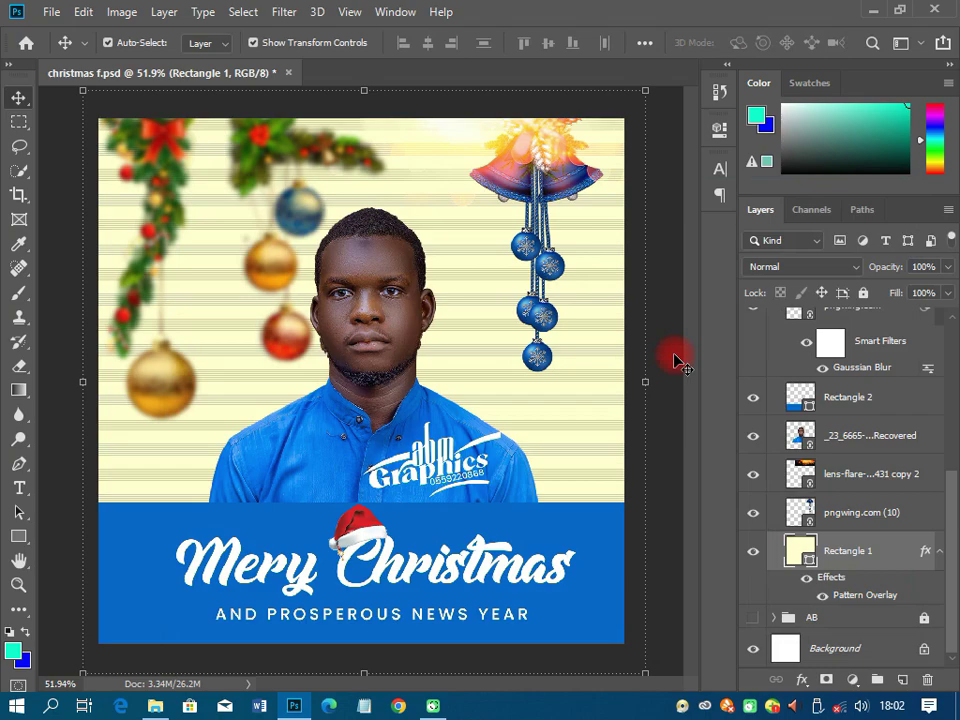
pyautogui.click(360, 335)
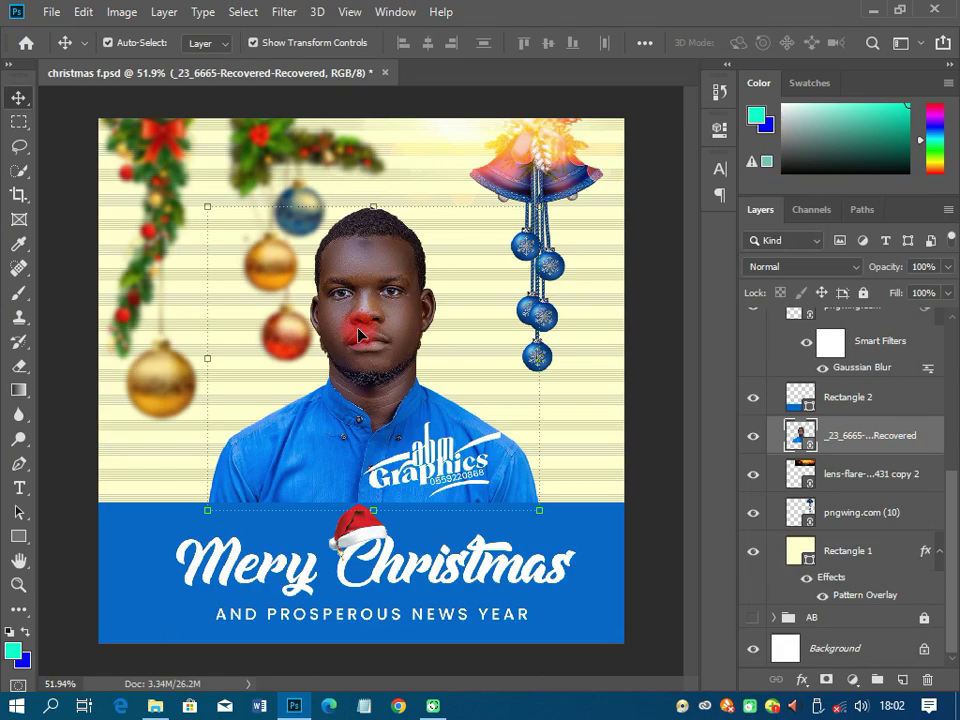
# Delete the man's portrait layer with the abm Graphics logo
pyautogui.press('Delete')
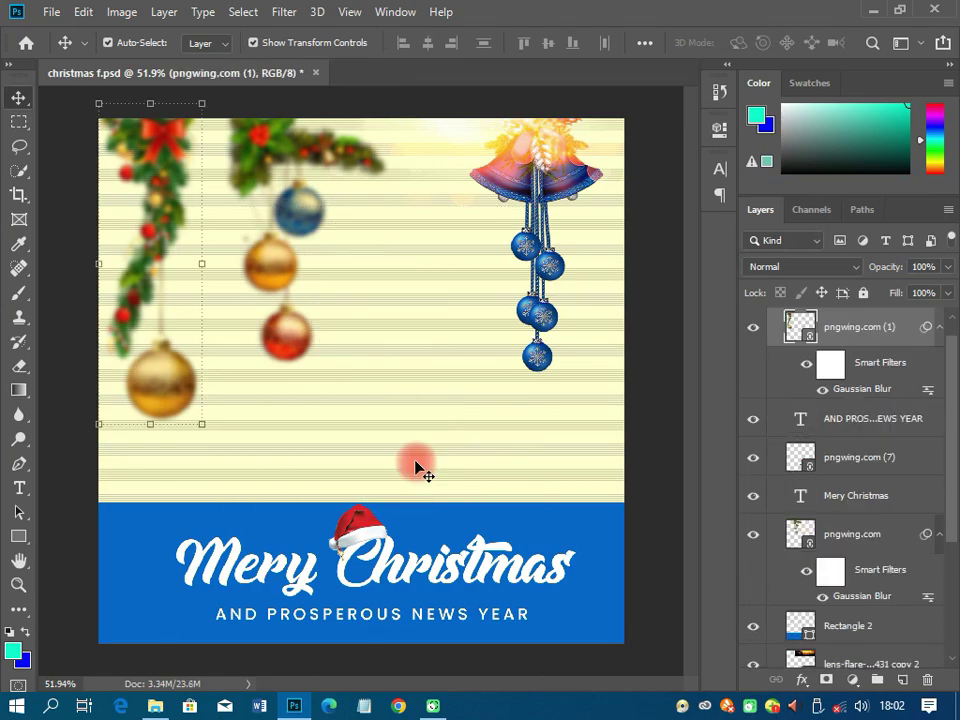
# Place drg from Desktop > CHRISTMAS FLYERS as a linked image of the man in white
pyautogui.click(51, 12)
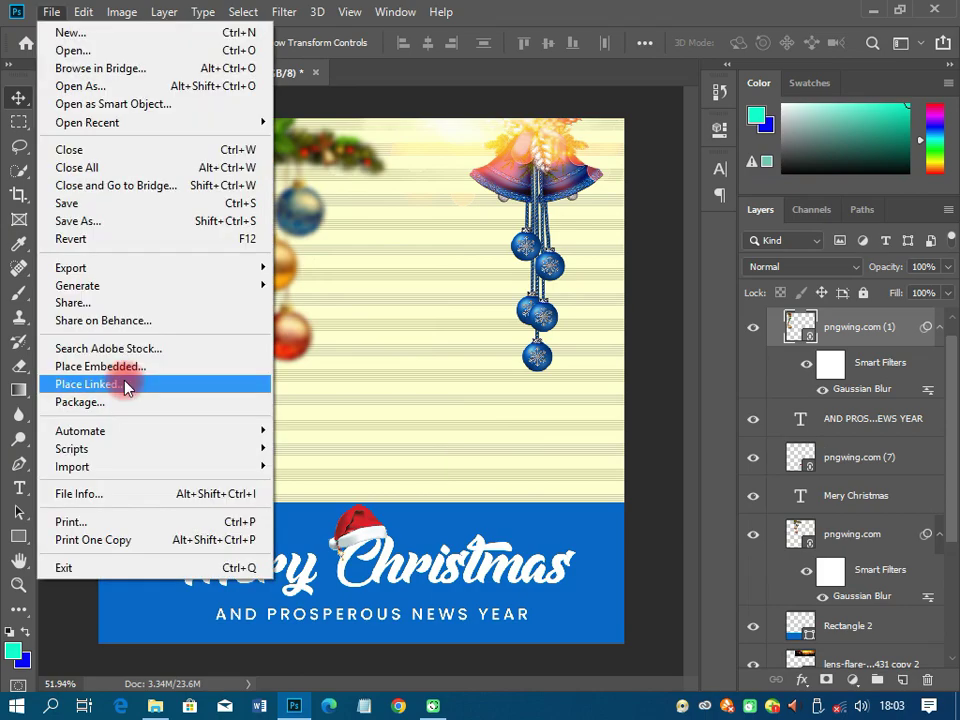
pyautogui.click(126, 386)
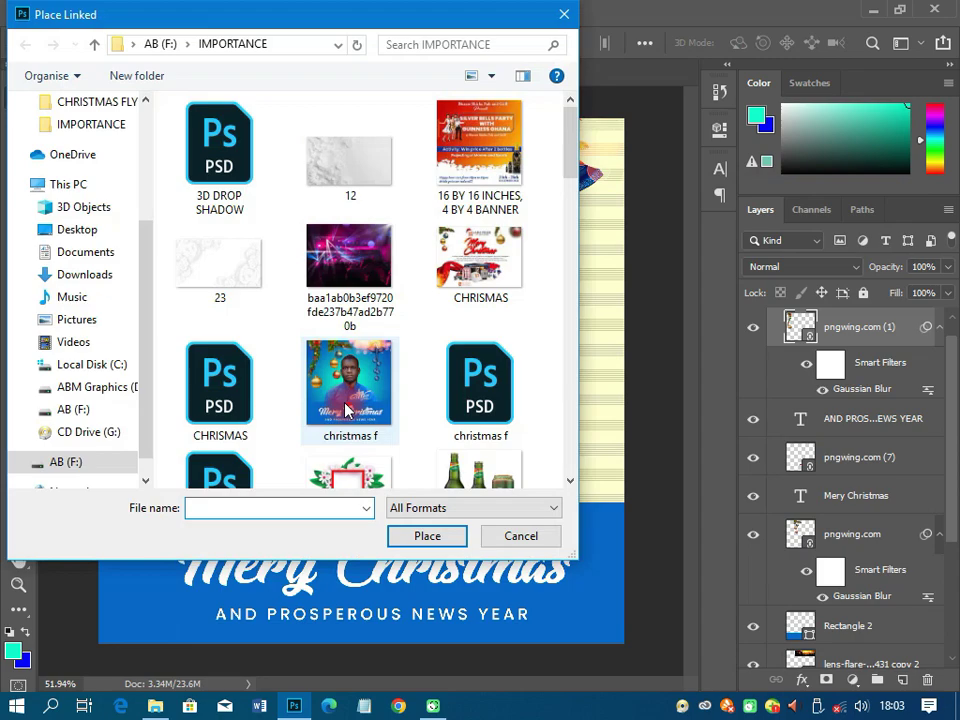
pyautogui.click(97, 101)
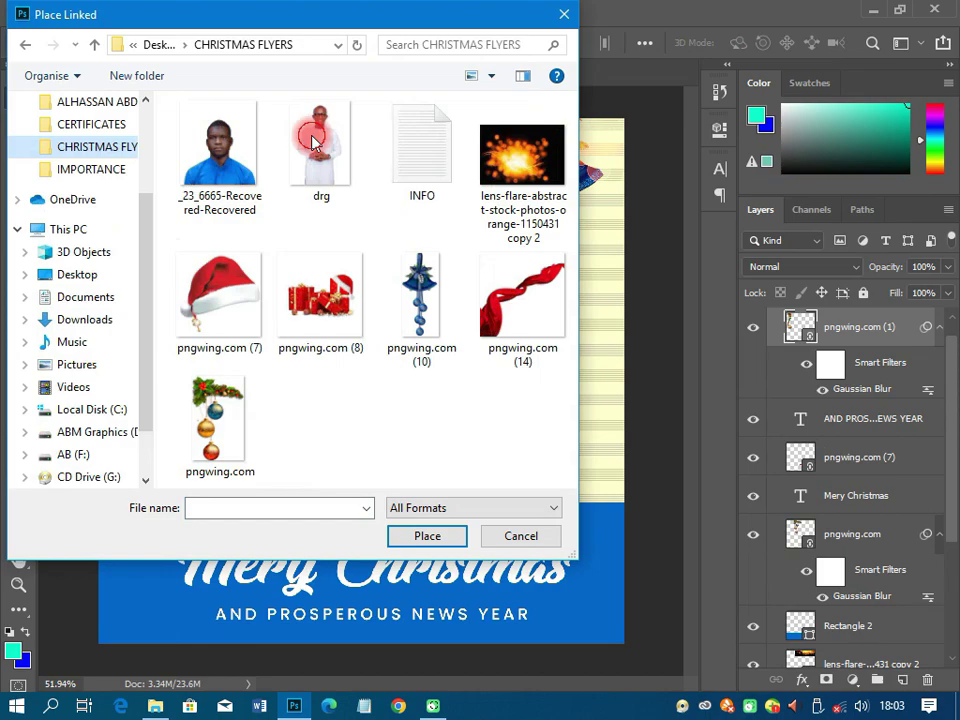
pyautogui.doubleClick(313, 140)
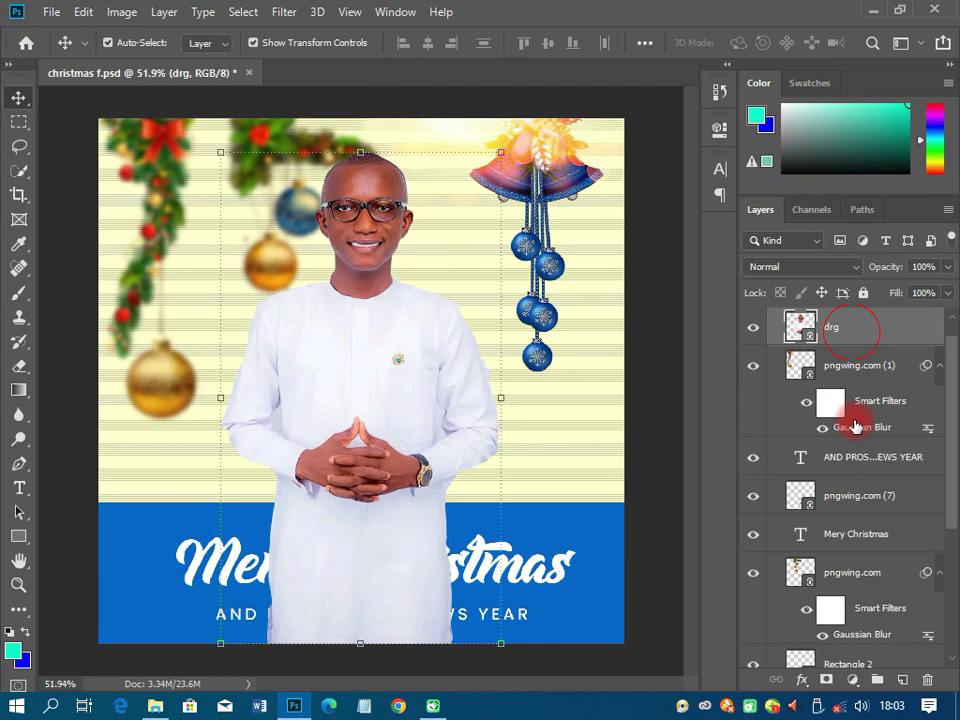
# Move the drg layer down to sit just above Rectangle 1, beneath the Christmas text
pyautogui.moveTo(855, 427); pyautogui.dragTo(862, 497)
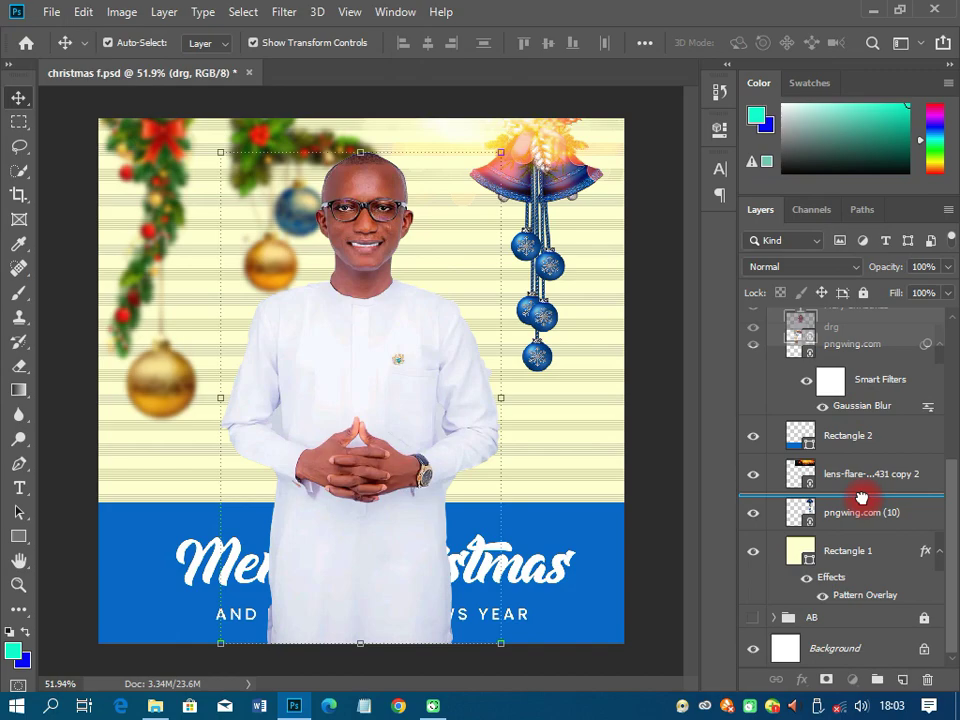
pyautogui.moveTo(862, 497); pyautogui.dragTo(861, 544)
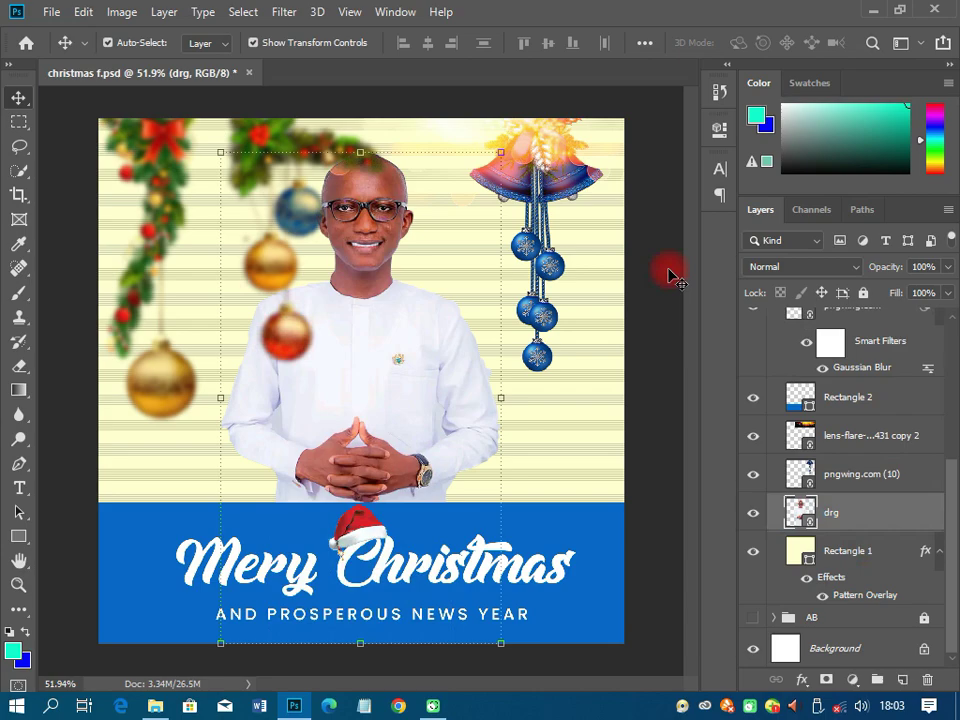
pyautogui.click(758, 333)
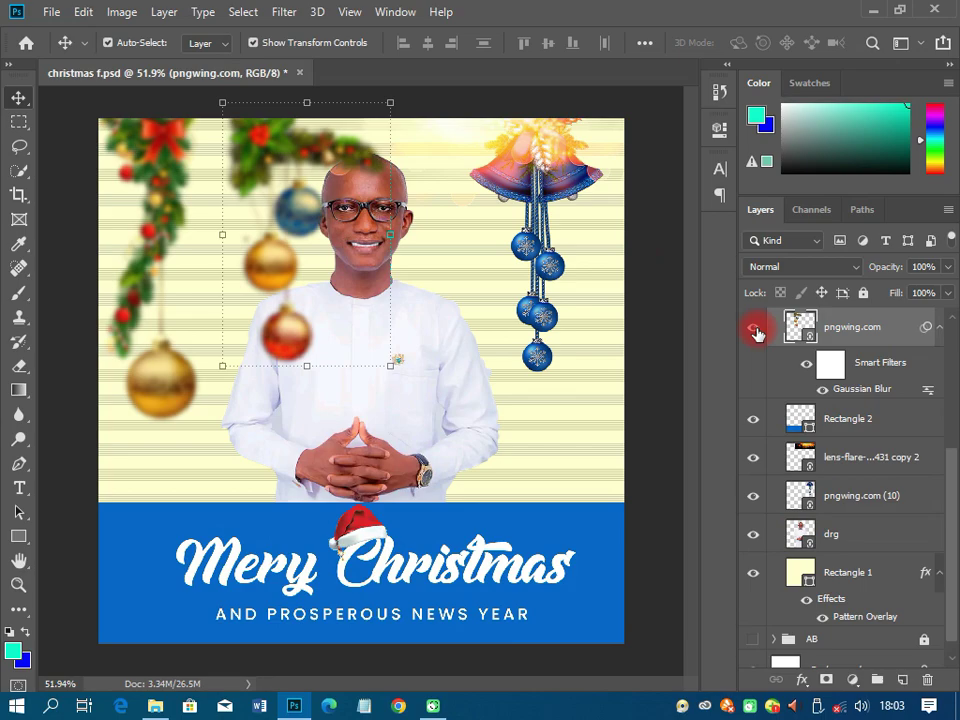
# Hide the blurred ornament cluster and lens flare, and nudge the blue bell ornament slightly
pyautogui.click(758, 333)
pyautogui.hotkey('alt', ']')
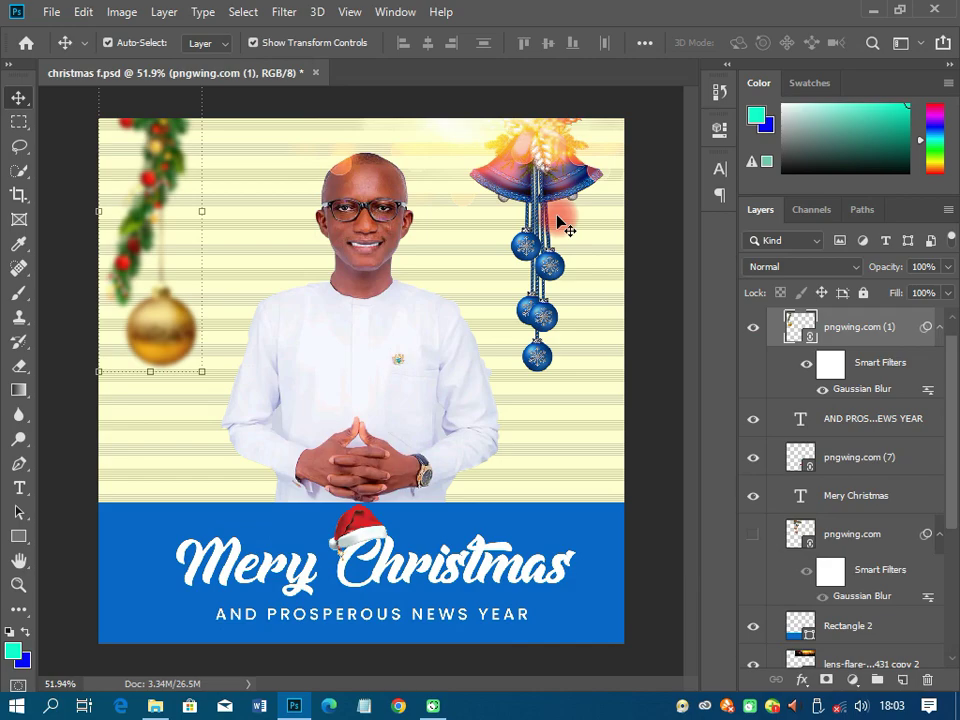
pyautogui.moveTo(566, 231); pyautogui.dragTo(556, 201)
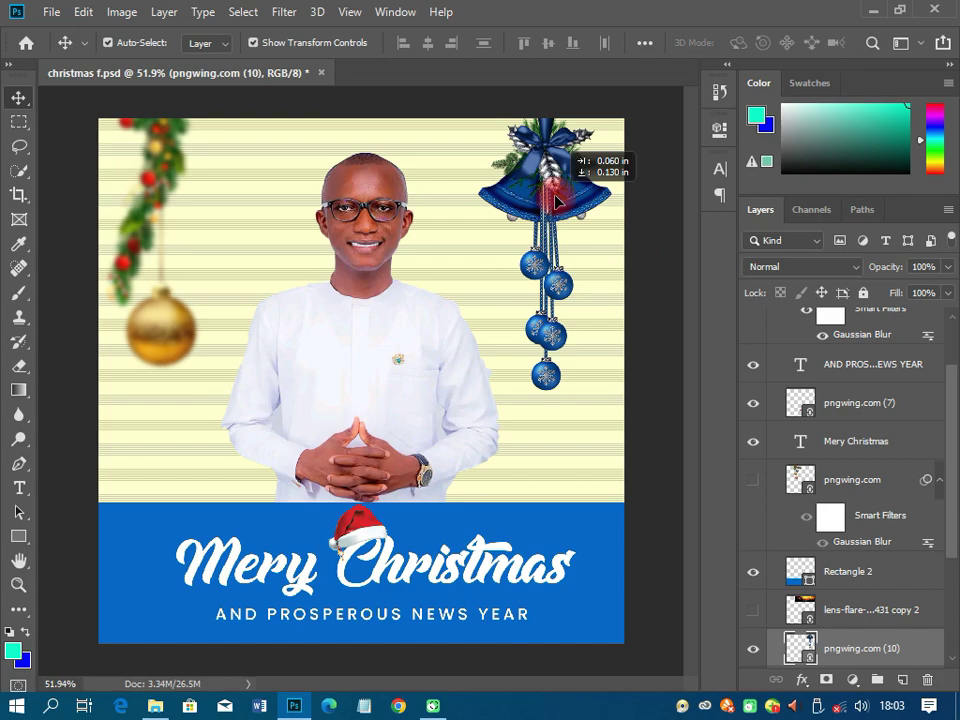
pyautogui.click(167, 344)
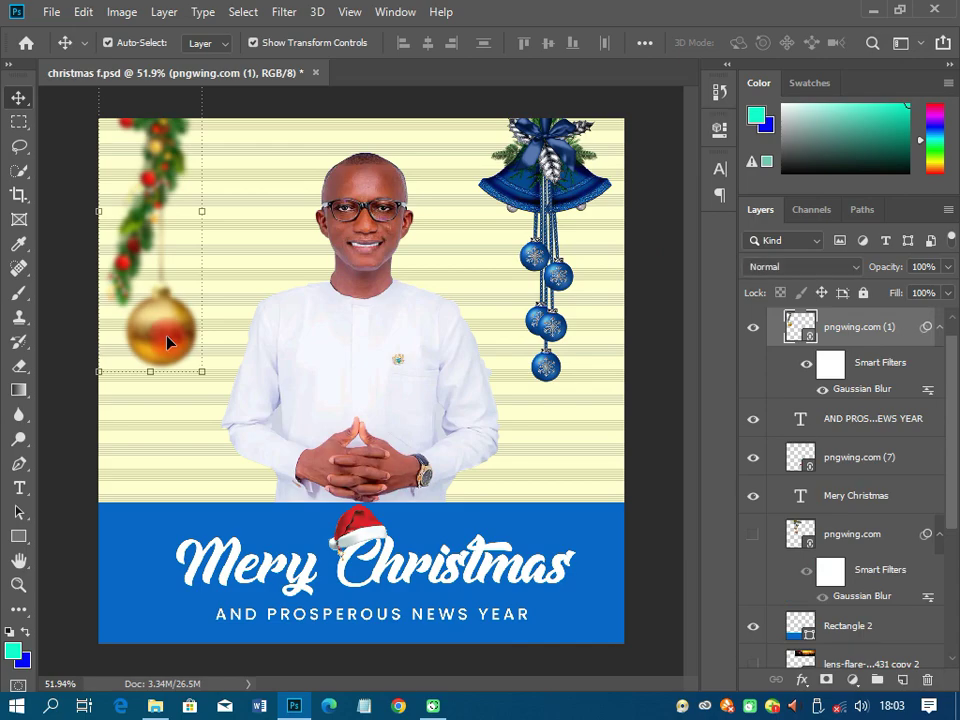
pyautogui.scroll(-2, 812, 546)
pyautogui.click(812, 546)
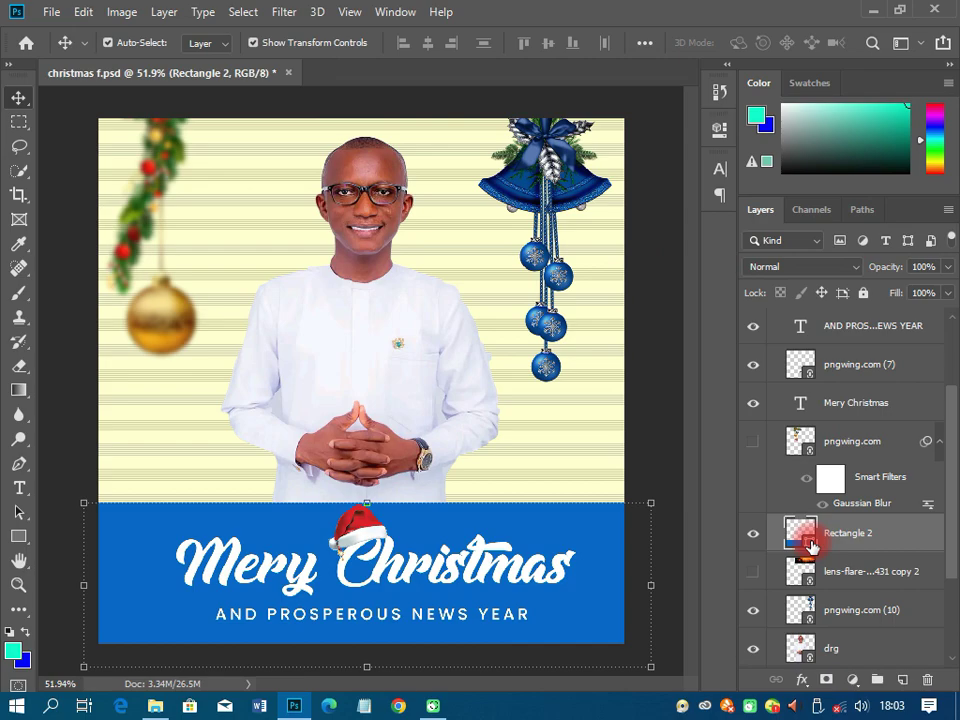
# Fill the bottom banner Rectangle 2 with dark teal
pyautogui.click(680, 265)
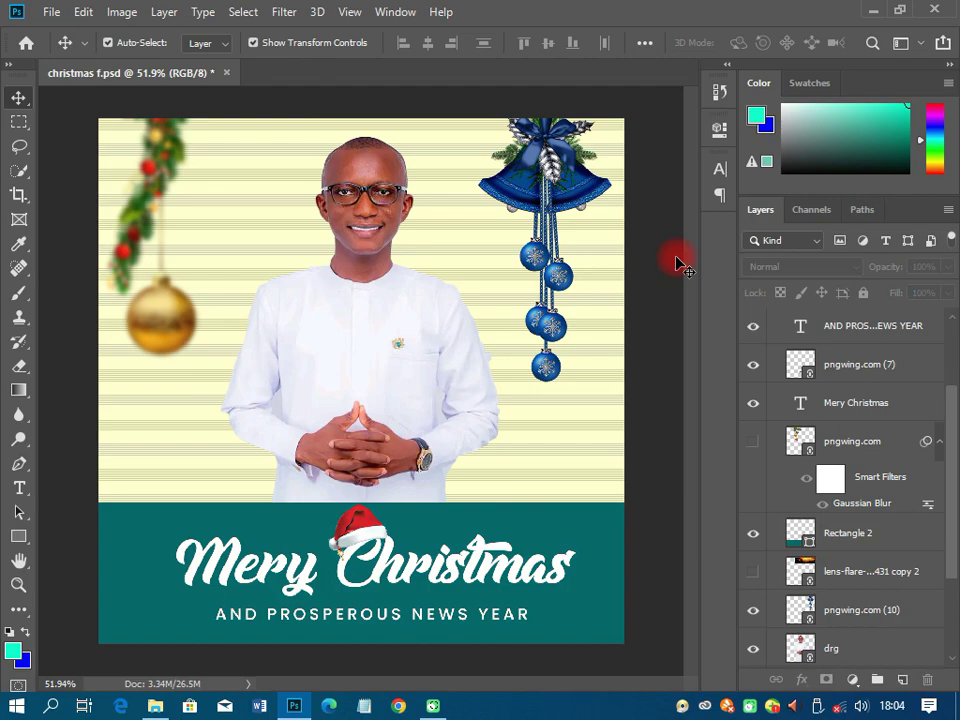
pyautogui.hotkey('alt', 'f')
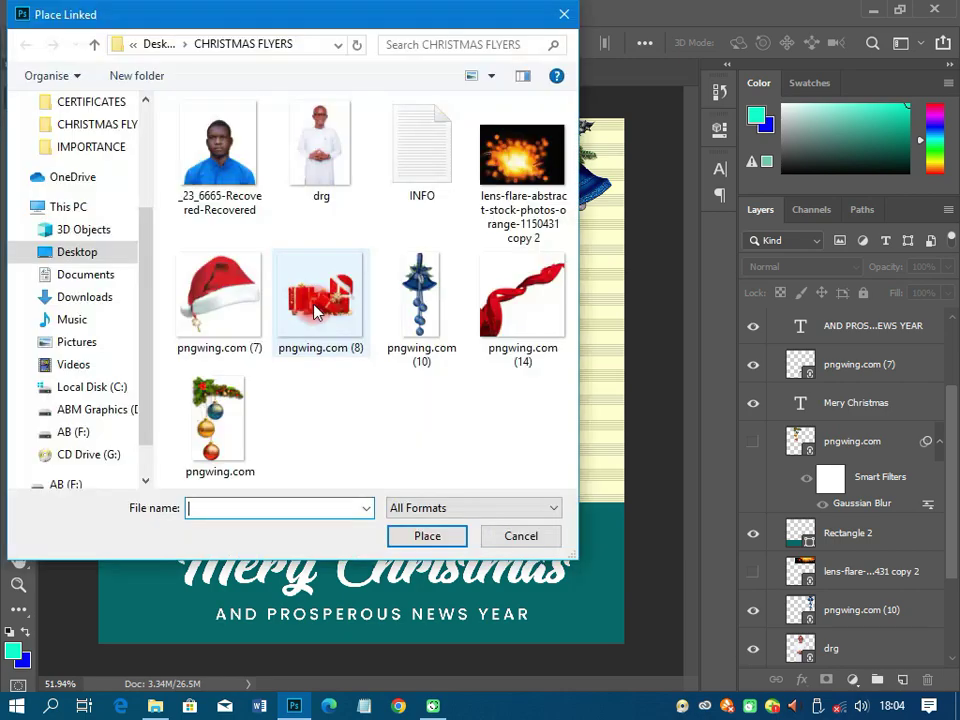
# Place the pngwing.com (8) red gift boxes, scaled down into the lower-left corner above the banner
pyautogui.doubleClick(316, 312)
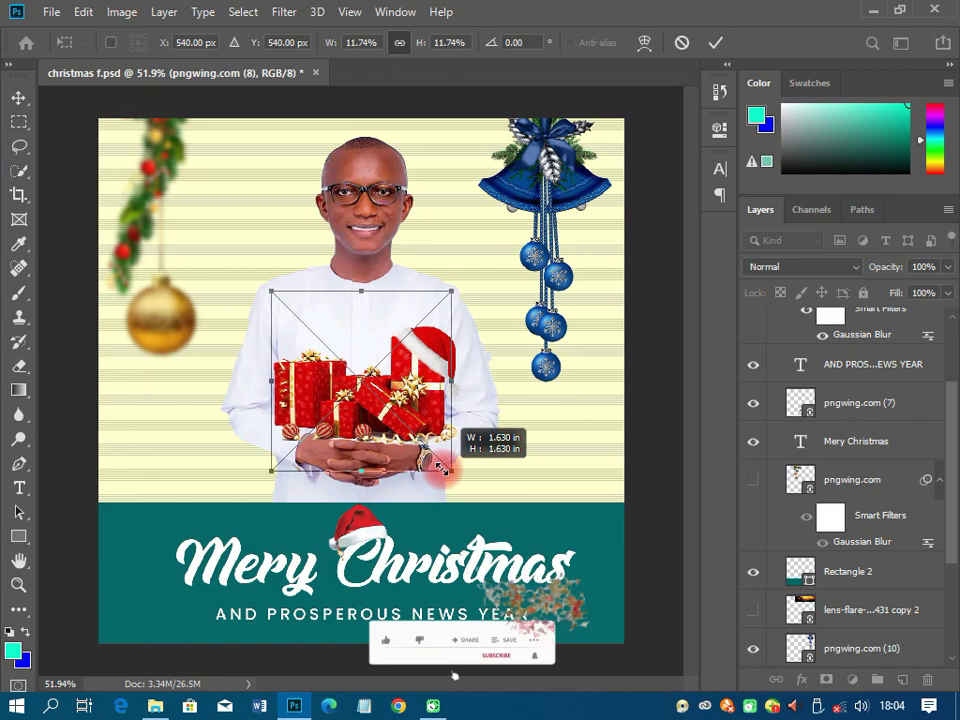
pyautogui.press('Return')
pyautogui.moveTo(395, 410); pyautogui.dragTo(192, 481)
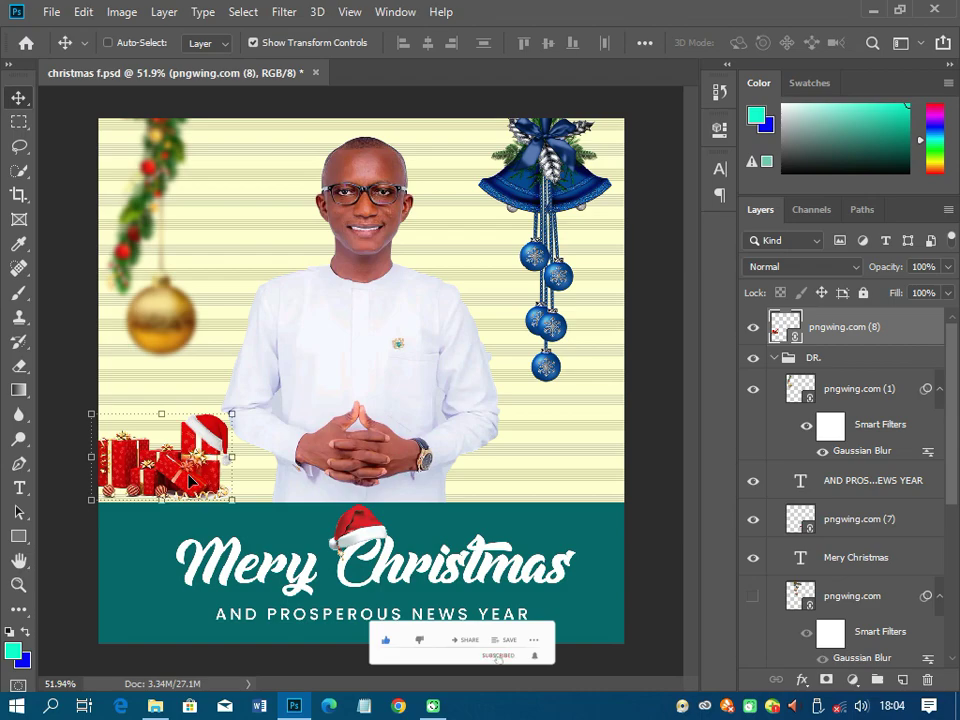
pyautogui.click(50, 11)
pyautogui.click(111, 384)
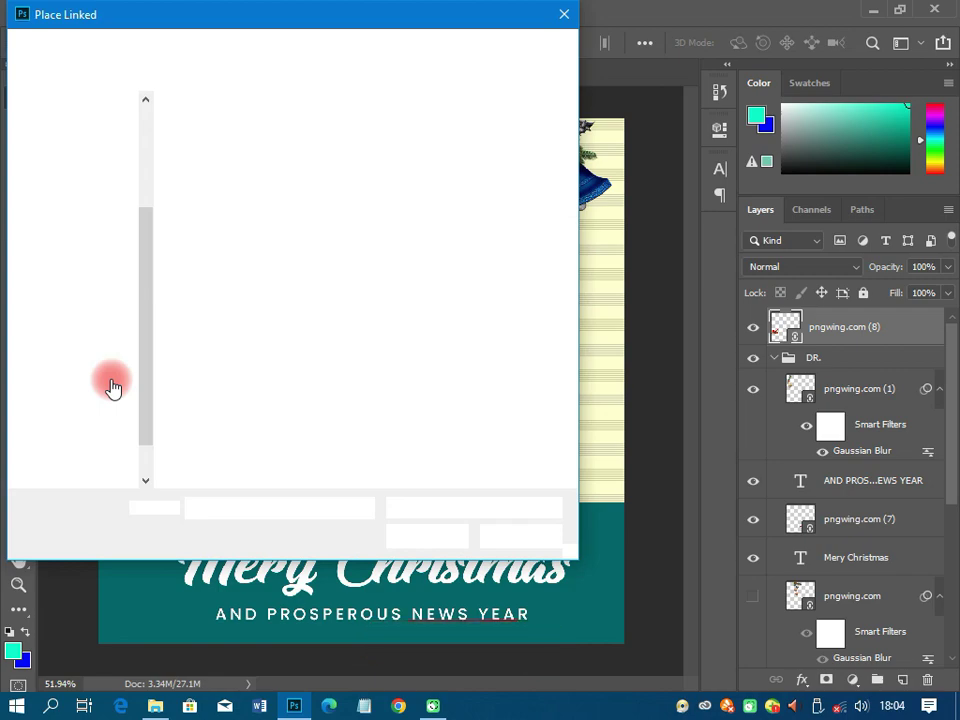
# Place the pngwing.com (14) red ribbon unscaled and layer it behind the gift boxes
pyautogui.doubleClick(111, 384)
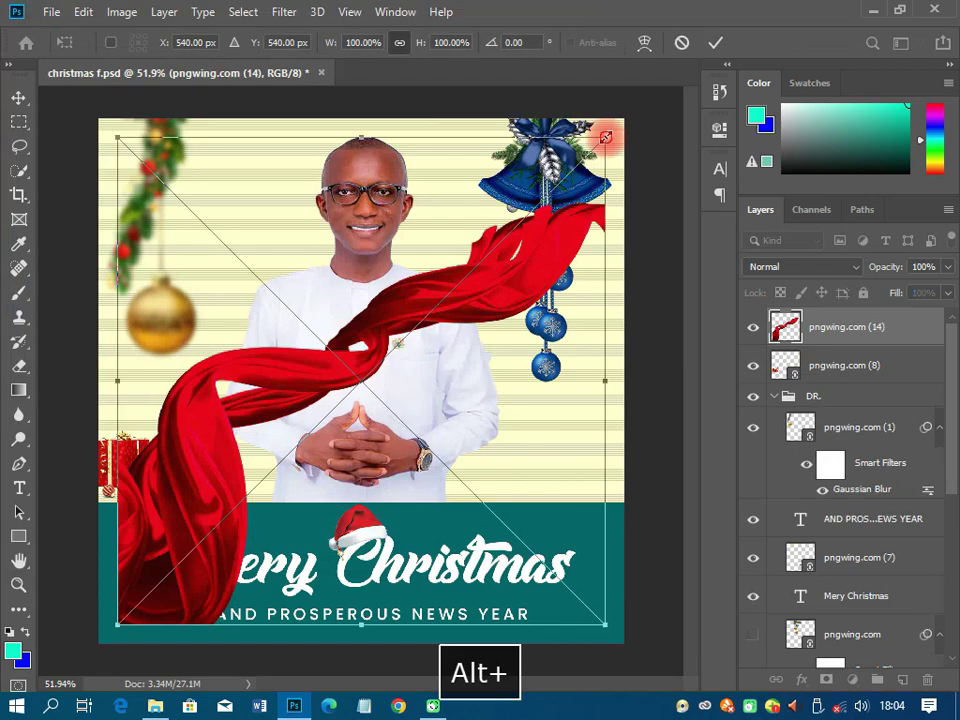
pyautogui.press('Escape')
pyautogui.moveTo(840, 327); pyautogui.dragTo(828, 384)
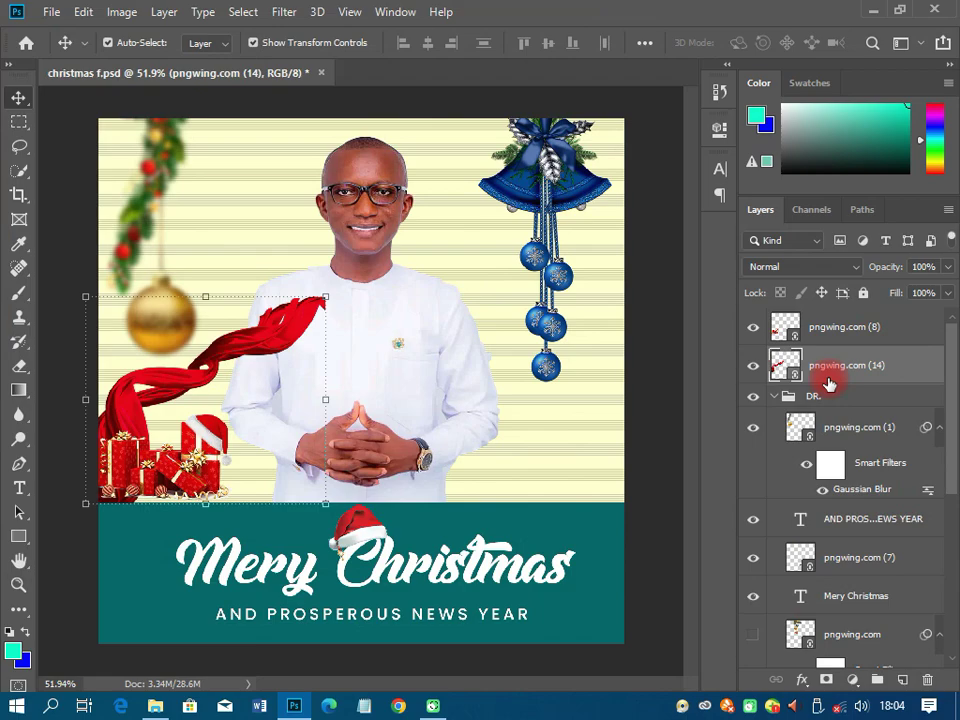
# Move the gift boxes and red scarf layers below the man's photo and enlarge the scarf behind his shoulder
pyautogui.moveTo(829, 385); pyautogui.dragTo(861, 593)
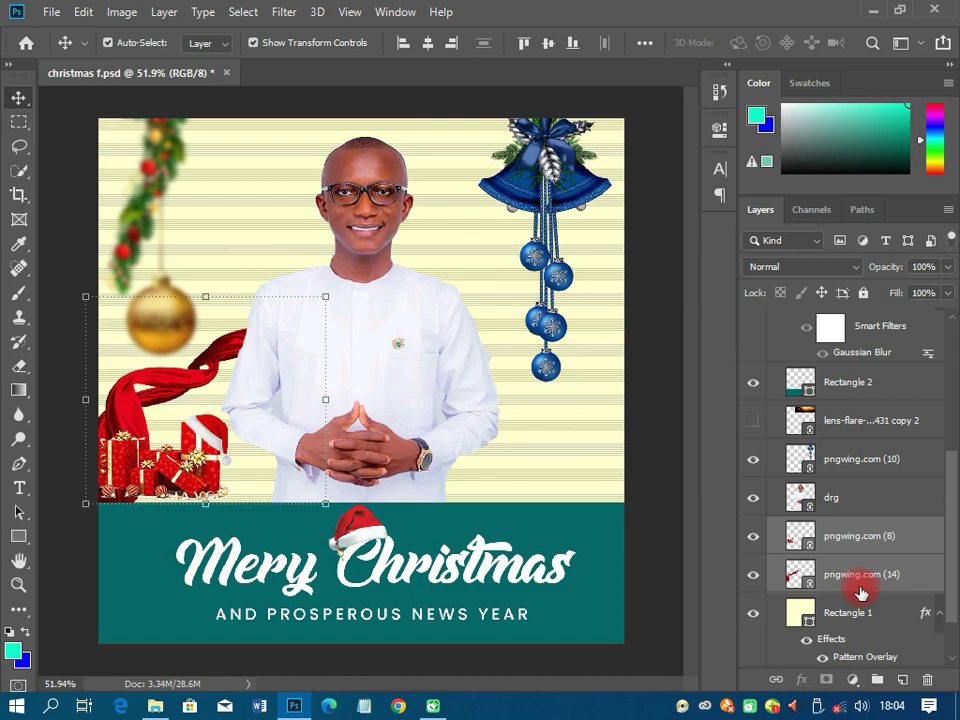
pyautogui.click(182, 418)
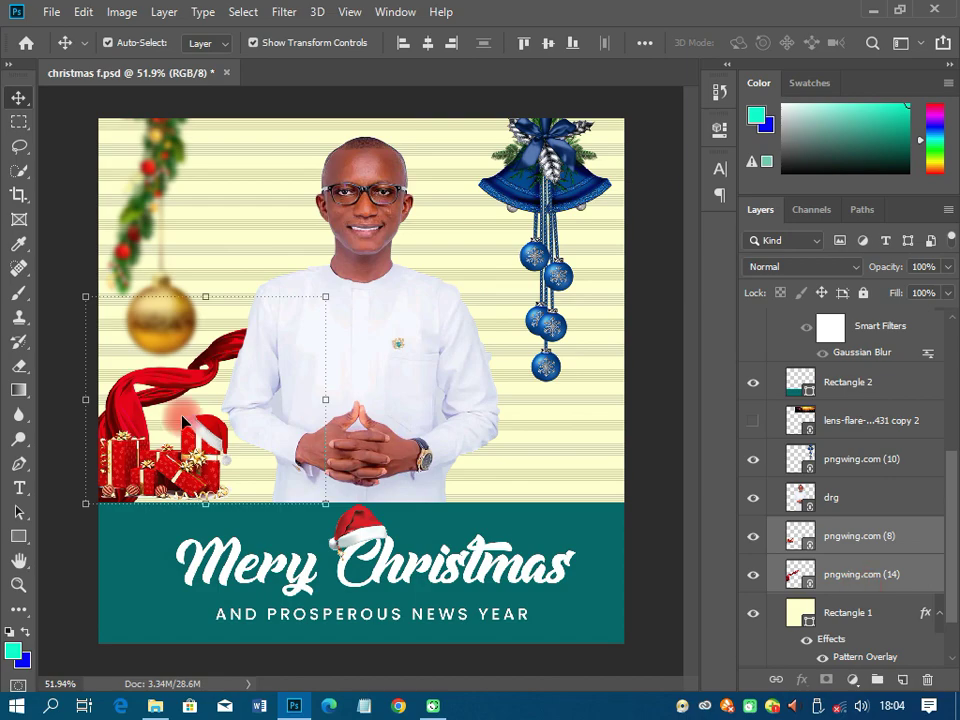
pyautogui.click(160, 385)
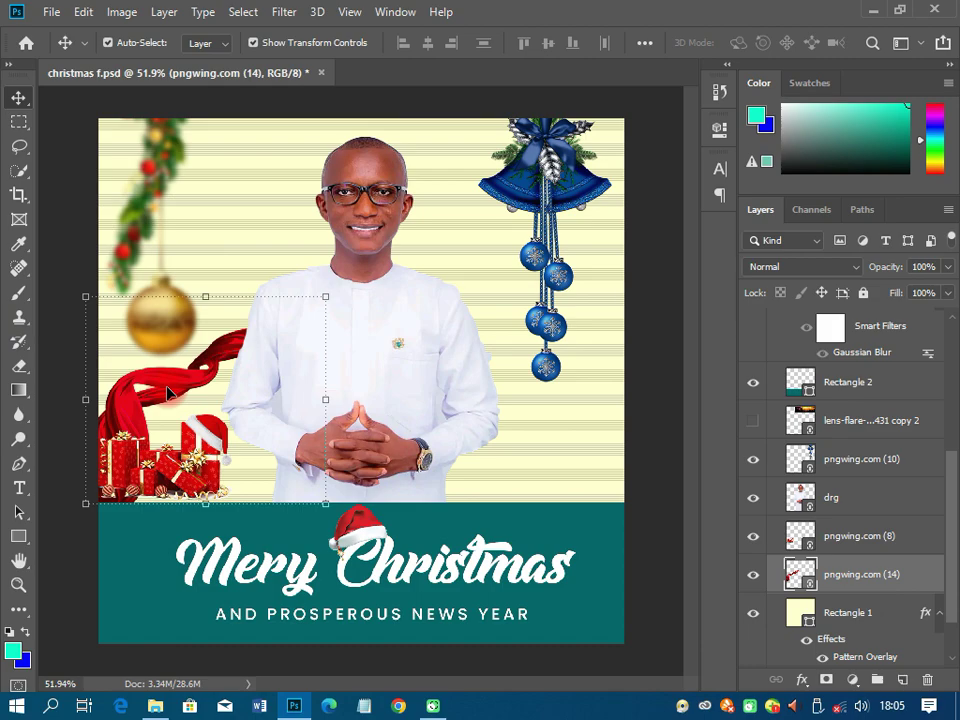
pyautogui.hotkey('ctrl', 'z')
pyautogui.click(845, 590)
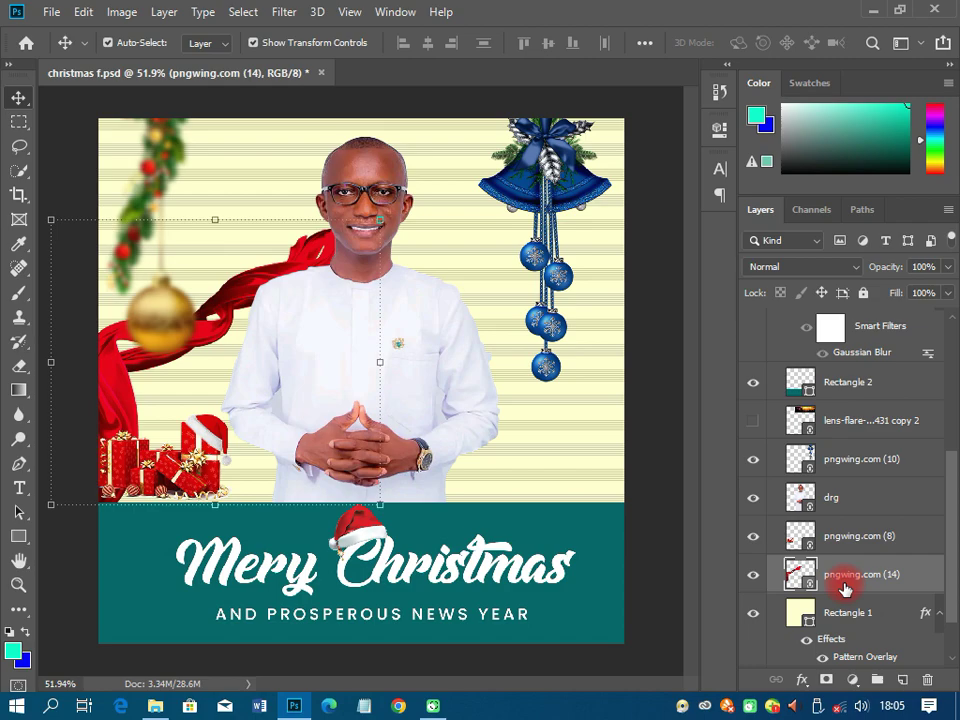
# Place the gold bauble garland layer behind the red scarf, deselect, and minimize Photoshop
pyautogui.moveTo(836, 542); pyautogui.dragTo(858, 692)
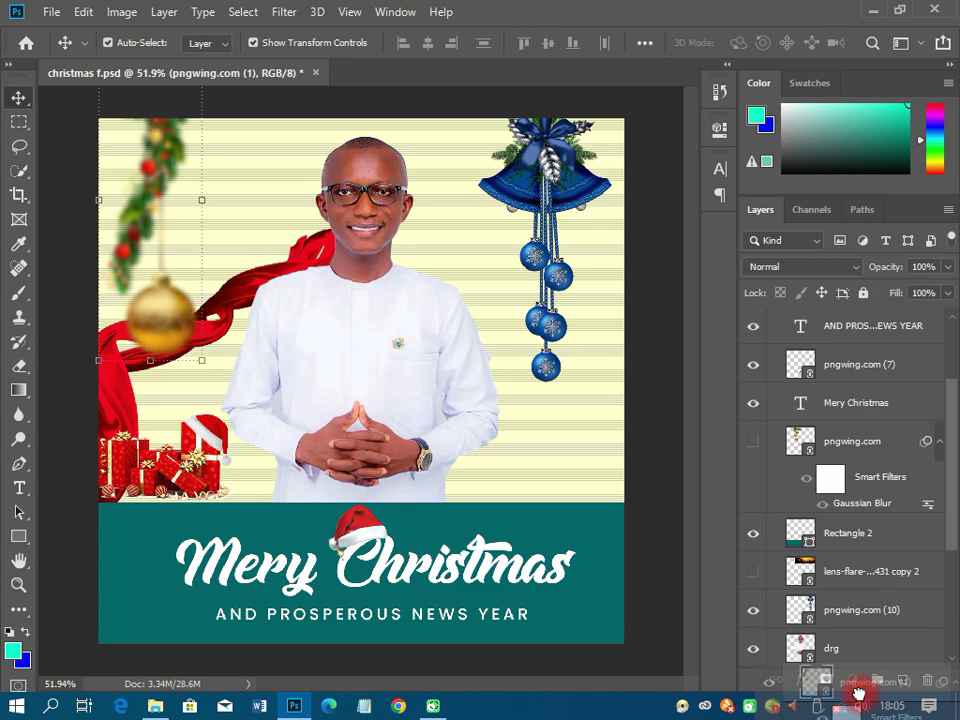
pyautogui.moveTo(858, 692); pyautogui.dragTo(850, 600)
pyautogui.click(322, 403)
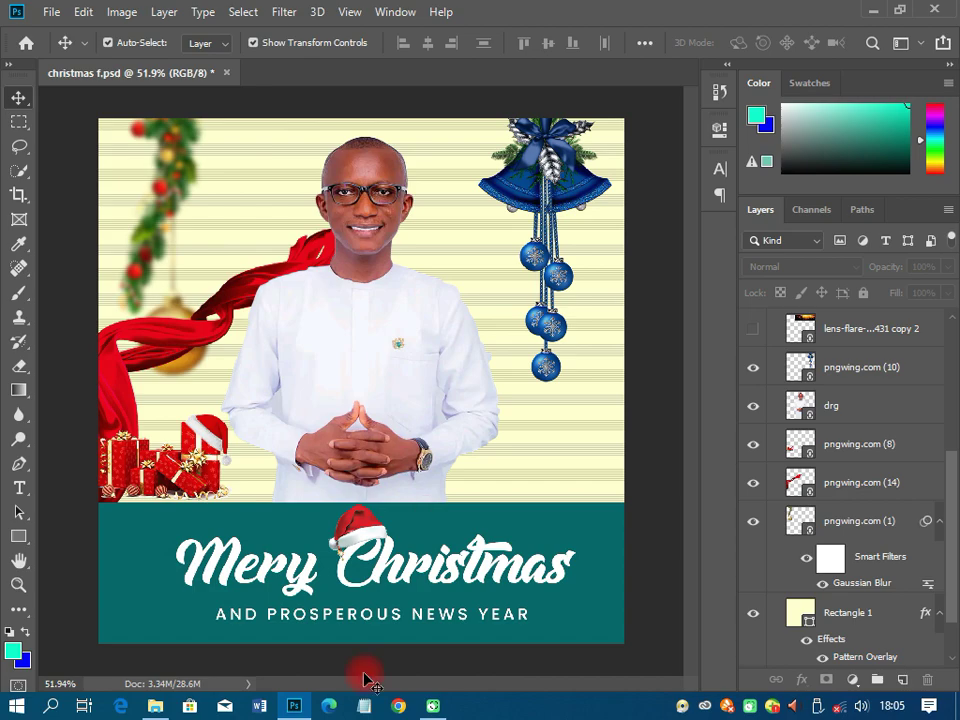
pyautogui.click(872, 9)
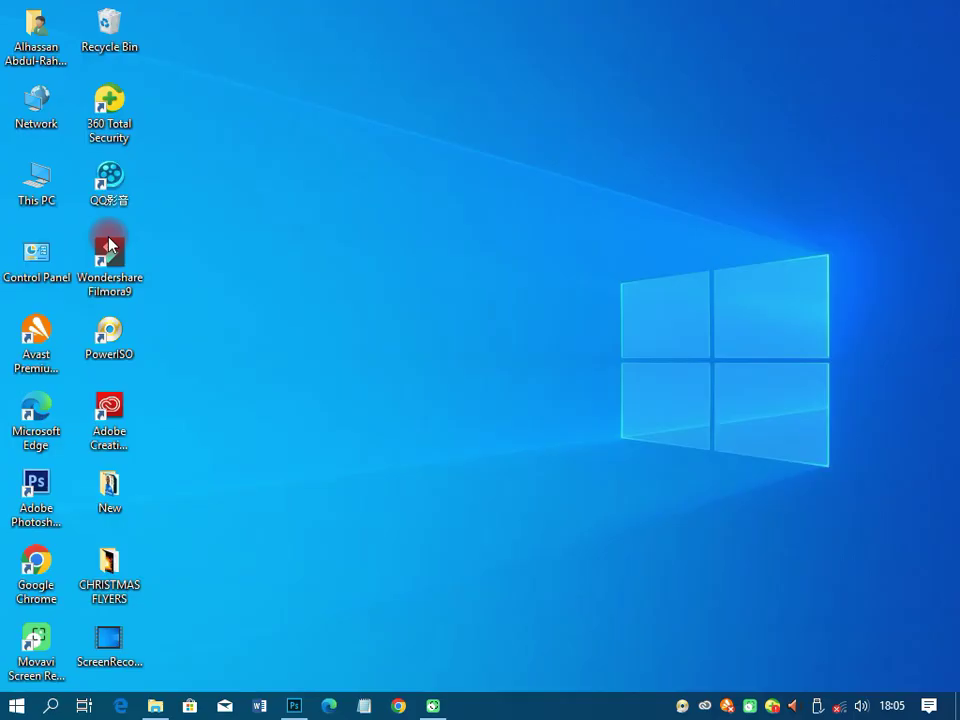
# Open the INFO text file in CHRISTMAS FLYERS and copy its name and title lines into the flyer
pyautogui.doubleClick(109, 566)
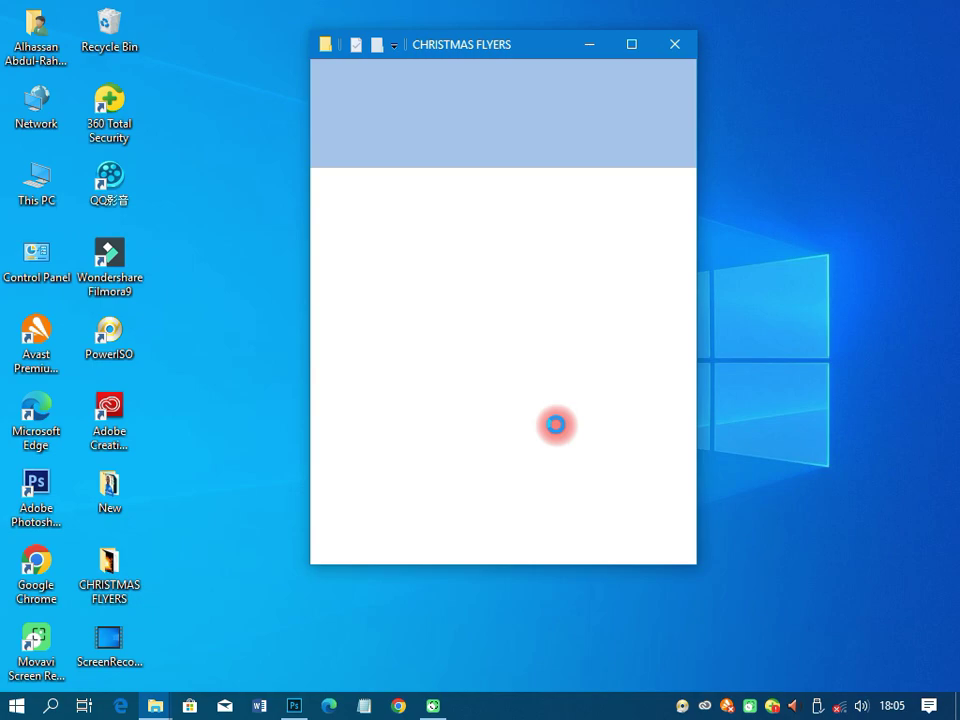
pyautogui.doubleClick(522, 396)
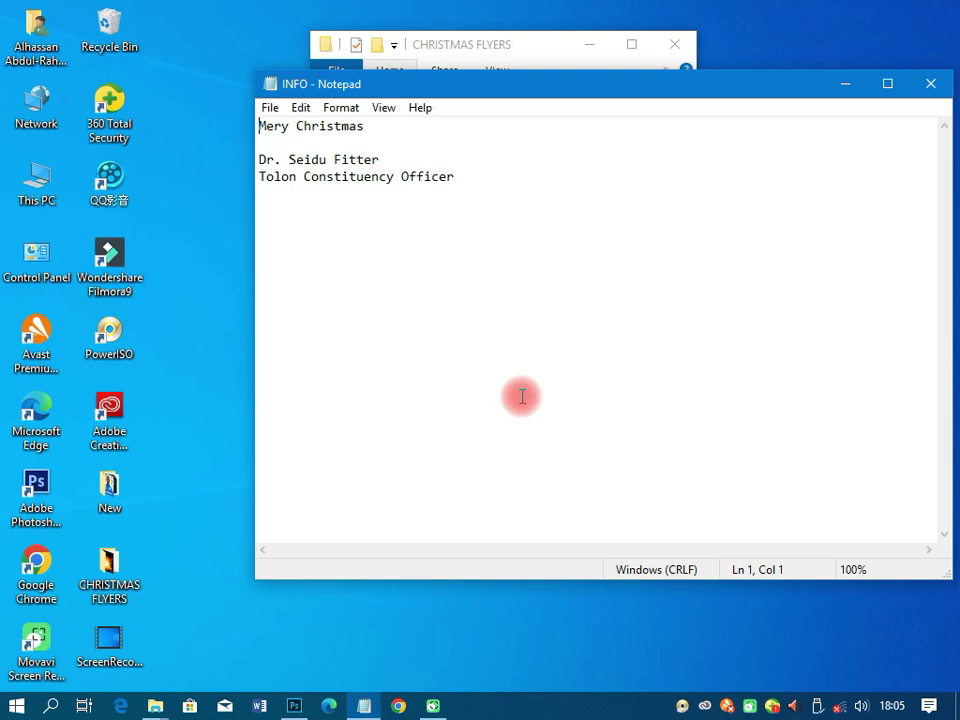
pyautogui.moveTo(259, 159); pyautogui.dragTo(465, 190)
pyautogui.hotkey('ctrl', 'c')
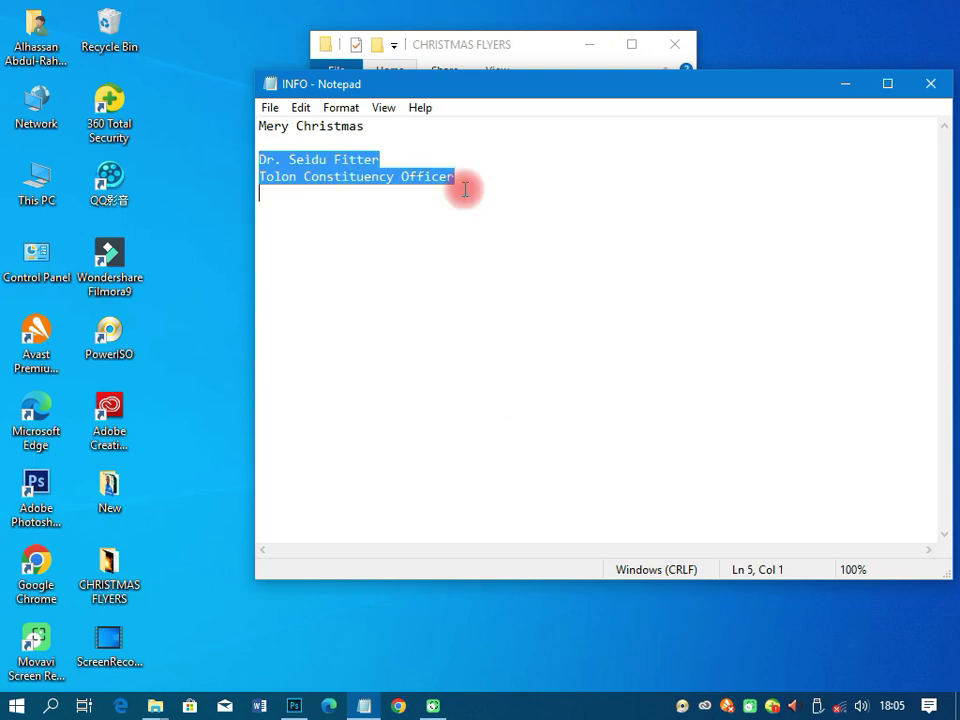
pyautogui.rightClick(446, 201)
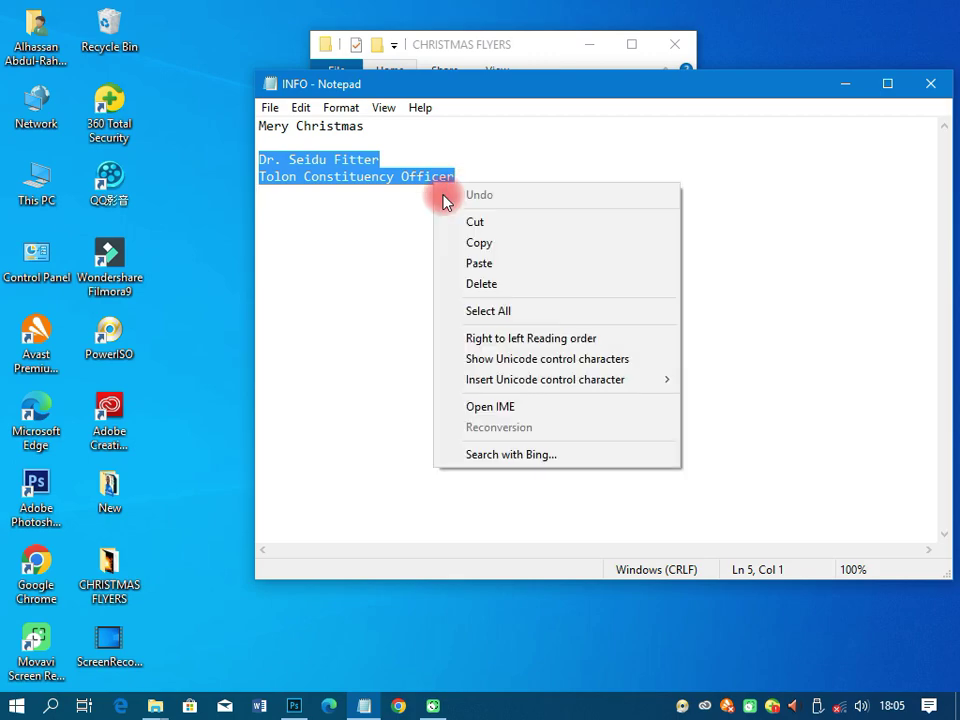
pyautogui.click(293, 708)
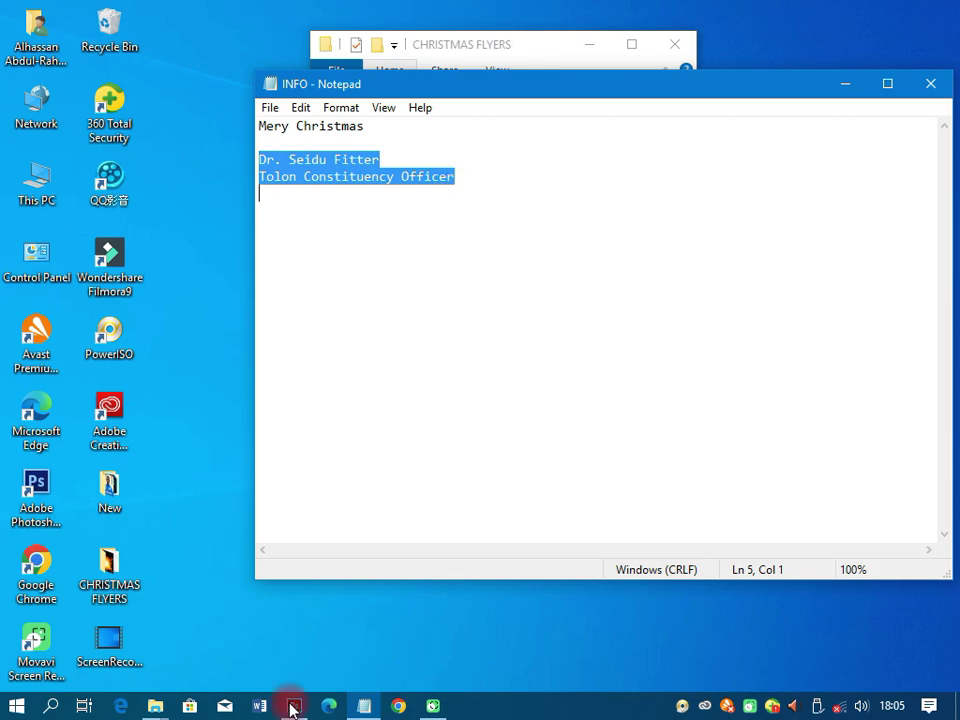
pyautogui.hotkey('ctrl', 'v')
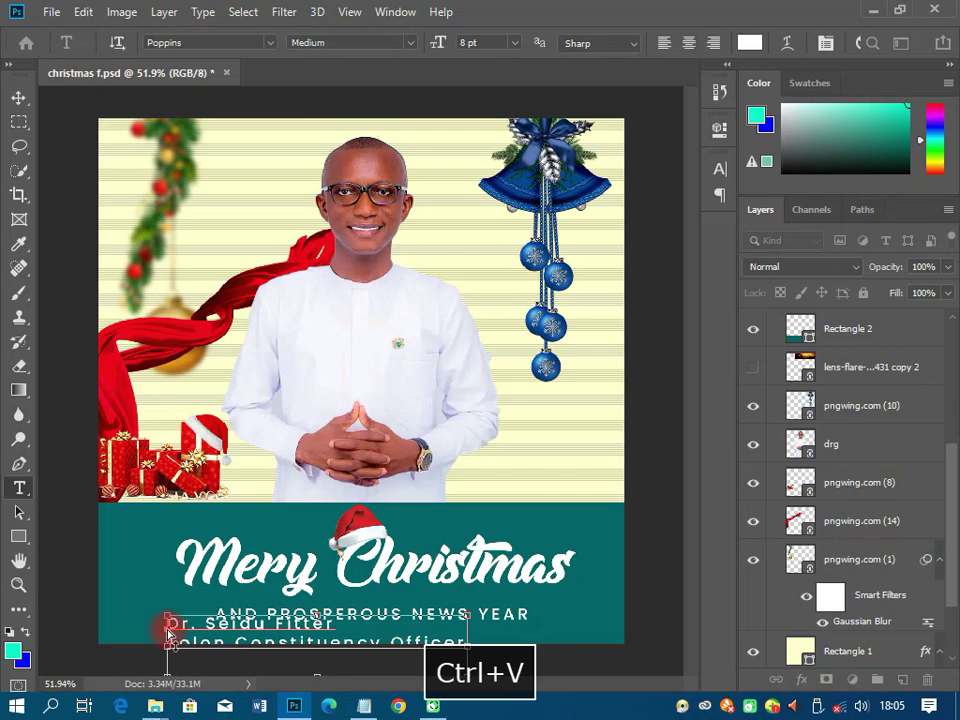
# Commit the pasted name and title text and nudge the teal banner up slightly
pyautogui.hotkey('ctrl', 'Return')
pyautogui.press('v')
pyautogui.moveTo(449, 524); pyautogui.dragTo(449, 506)
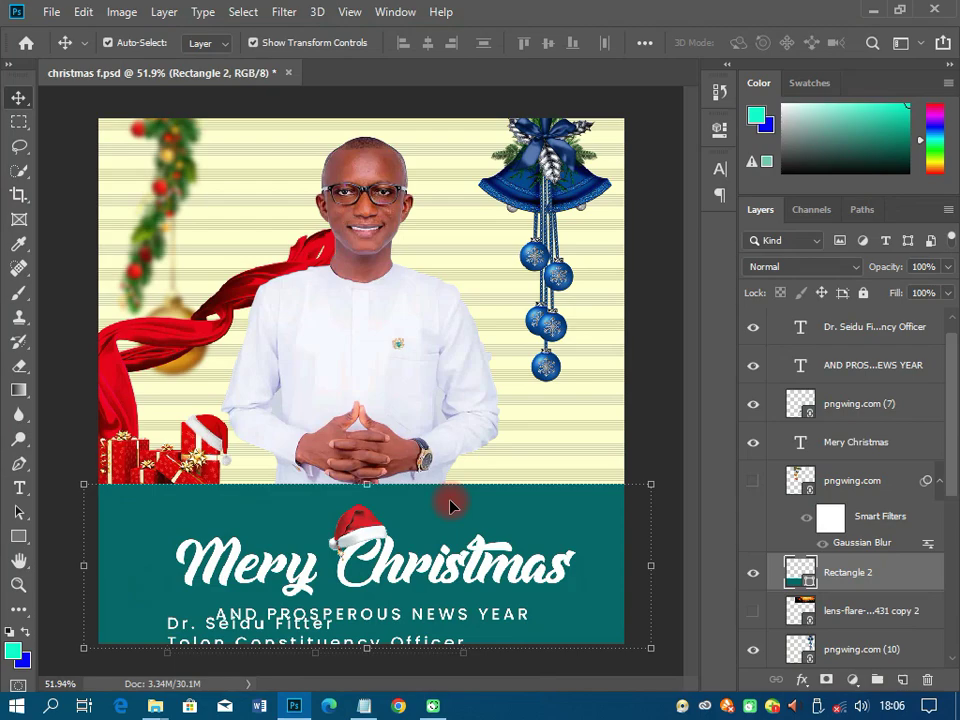
# Move the greeting and subheading text layers higher within the banner
pyautogui.click(856, 441)
pyautogui.keyDown('ctrl'); pyautogui.click(872, 365); pyautogui.keyUp('ctrl')
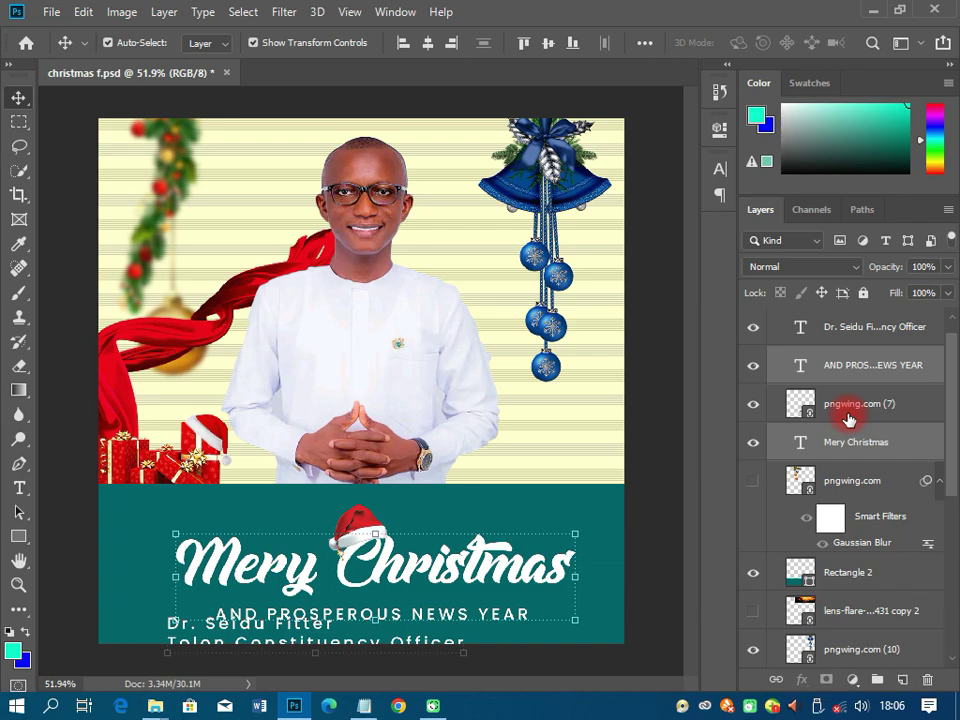
pyautogui.moveTo(293, 655); pyautogui.dragTo(293, 625)
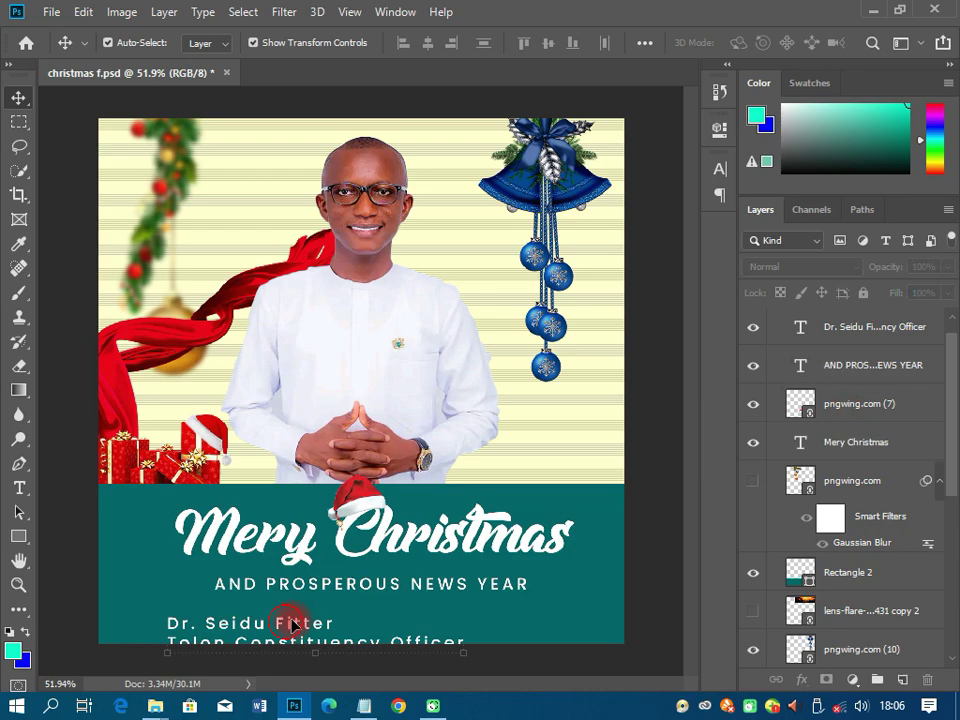
# Nudge the name and title text up, centre it, and set tracking to 0
pyautogui.moveTo(293, 625); pyautogui.dragTo(293, 612)
pyautogui.click(719, 195)
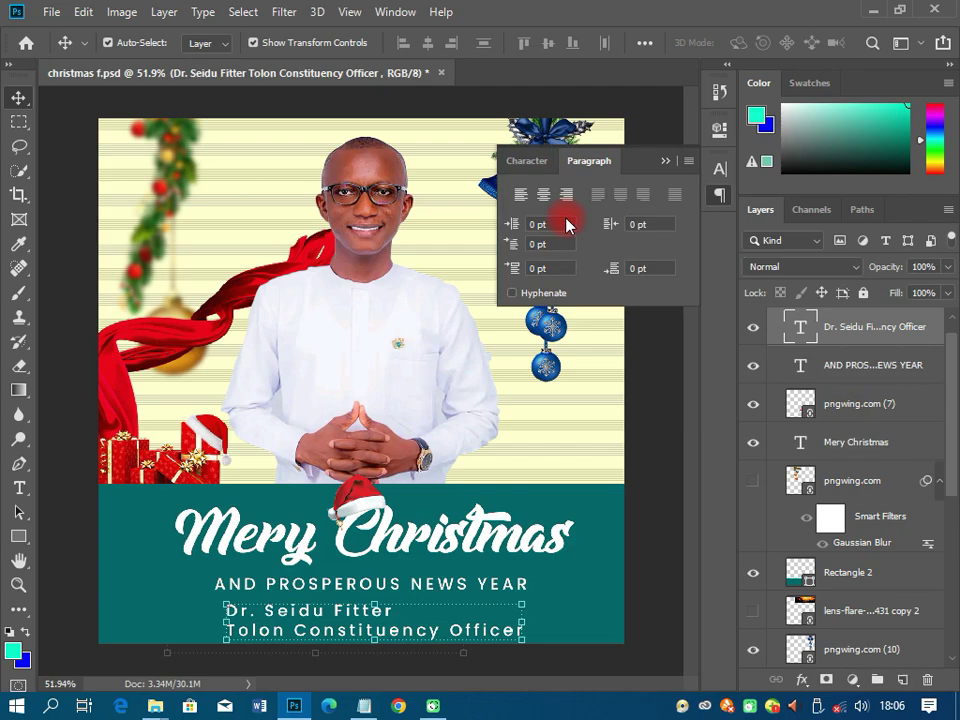
pyautogui.click(526, 160)
pyautogui.click(687, 236)
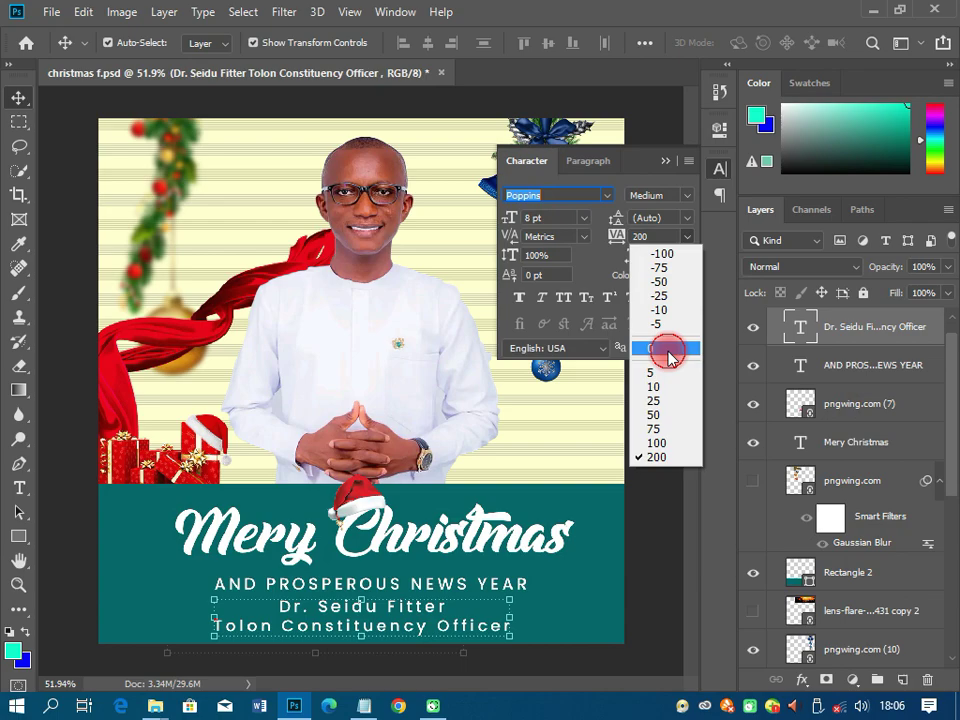
pyautogui.click(665, 350)
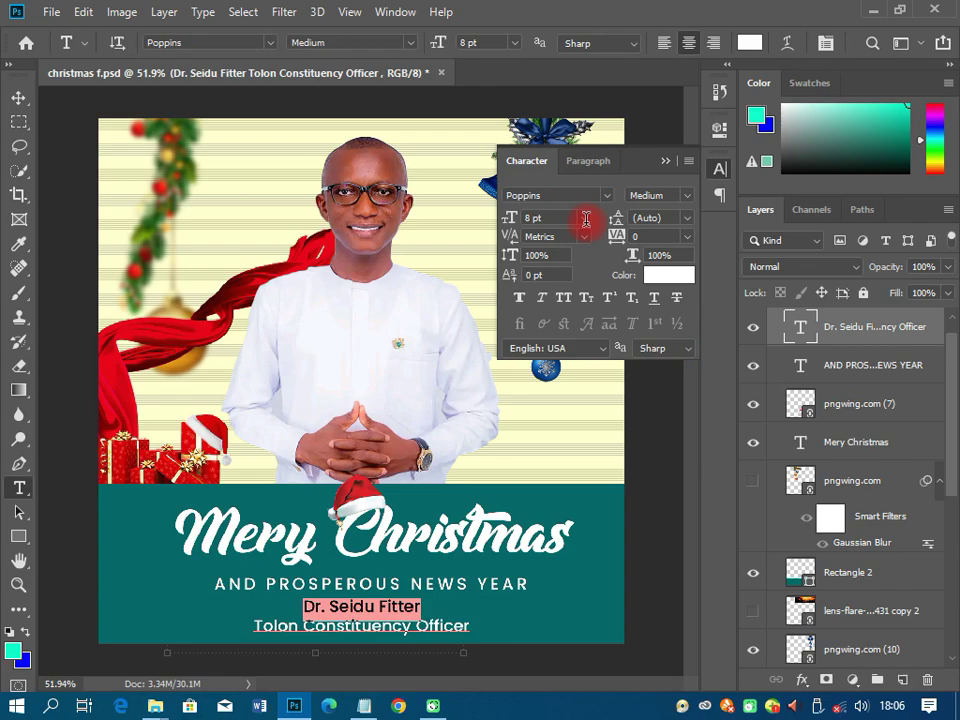
# Make the name line 16 pt and bold
pyautogui.doubleClick(586, 219)
pyautogui.write('16')
pyautogui.press('Return')
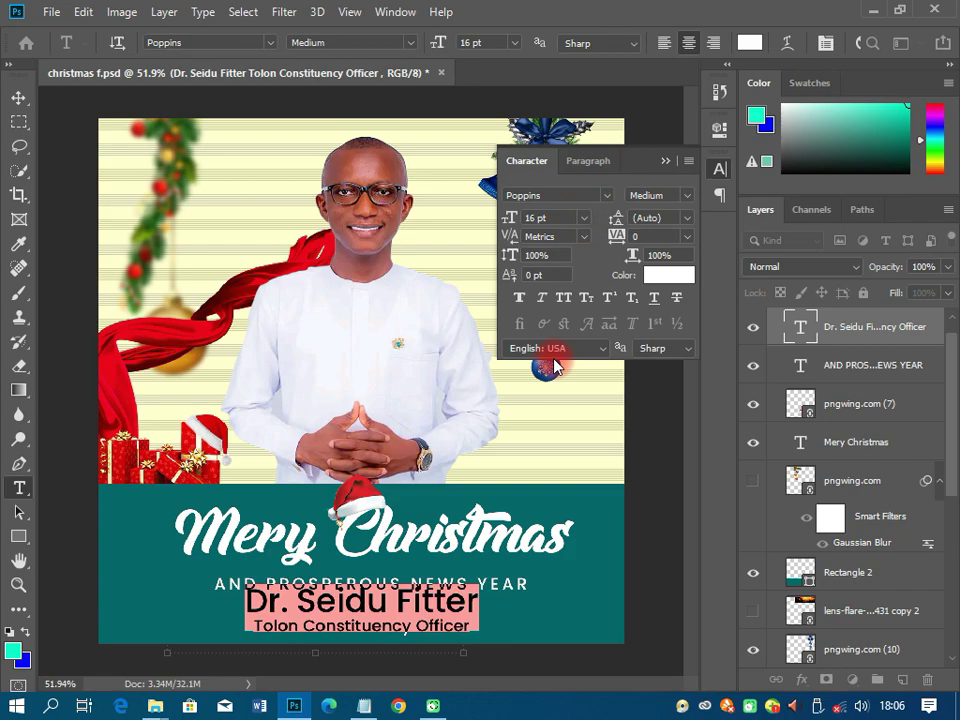
pyautogui.write('b')
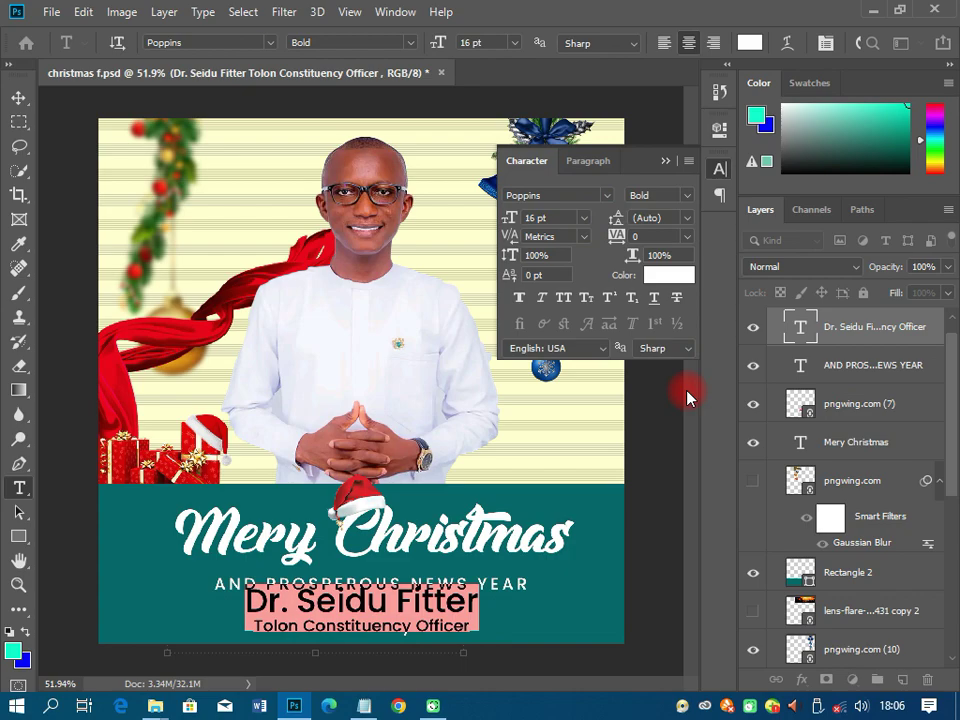
# Change the name line's font to Times New Roman Bold and commit the edit
pyautogui.click(606, 195)
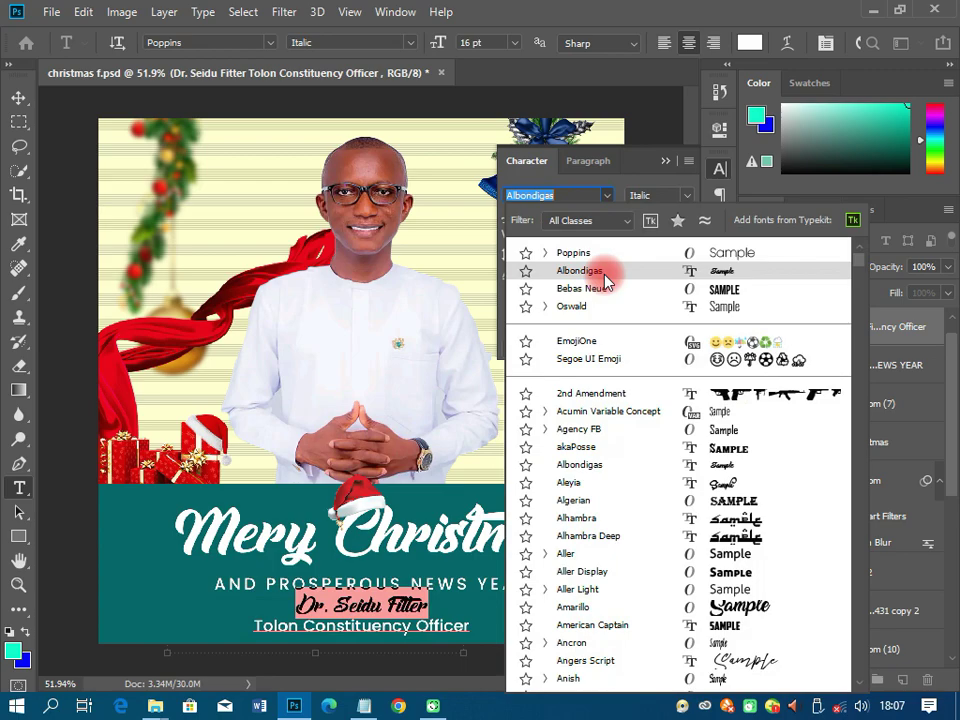
pyautogui.write('TIME')
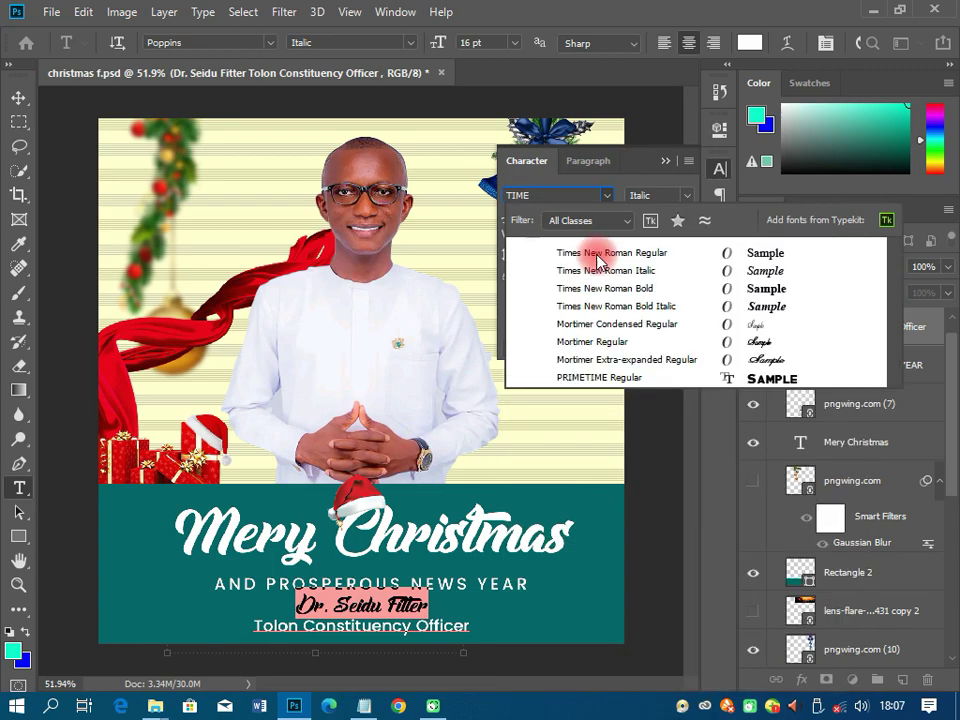
pyautogui.click(598, 262)
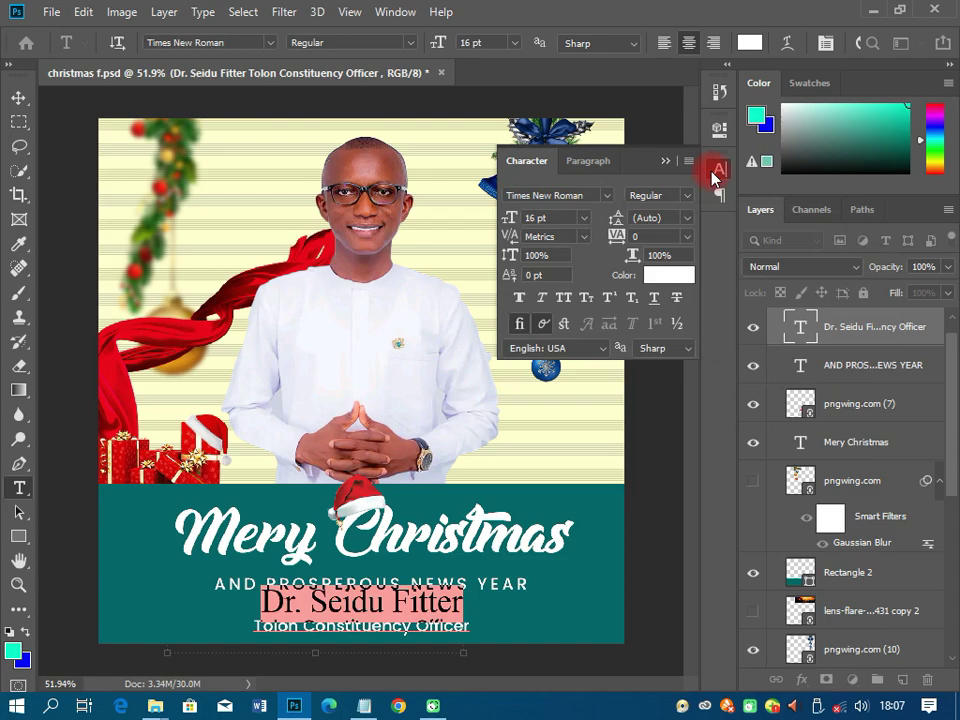
pyautogui.click(686, 195)
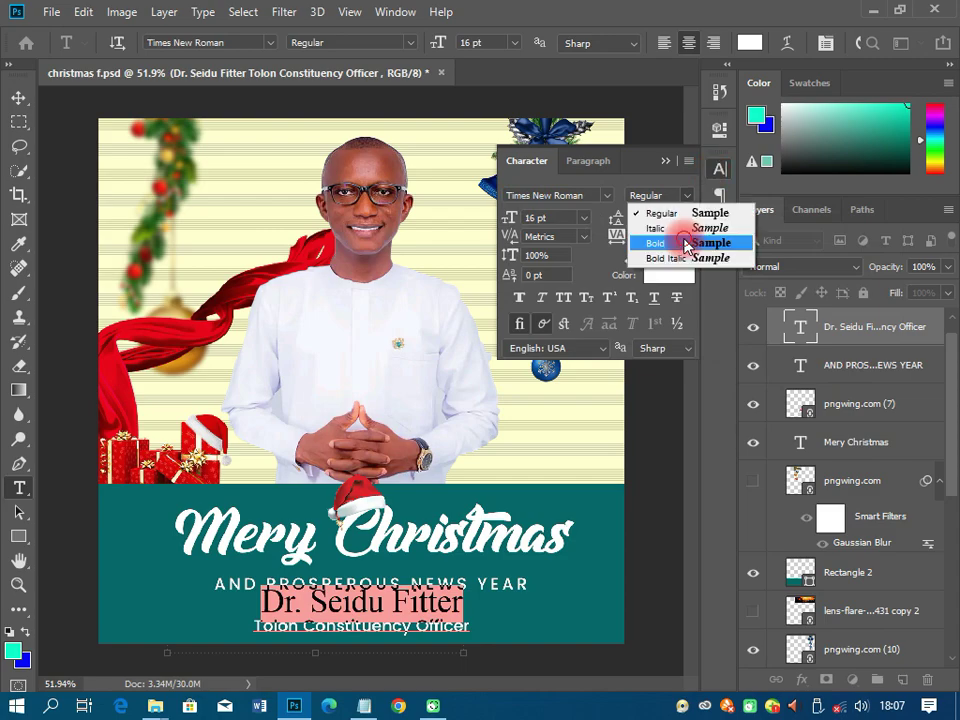
pyautogui.click(686, 245)
pyautogui.hotkey('ctrl', 'Return')
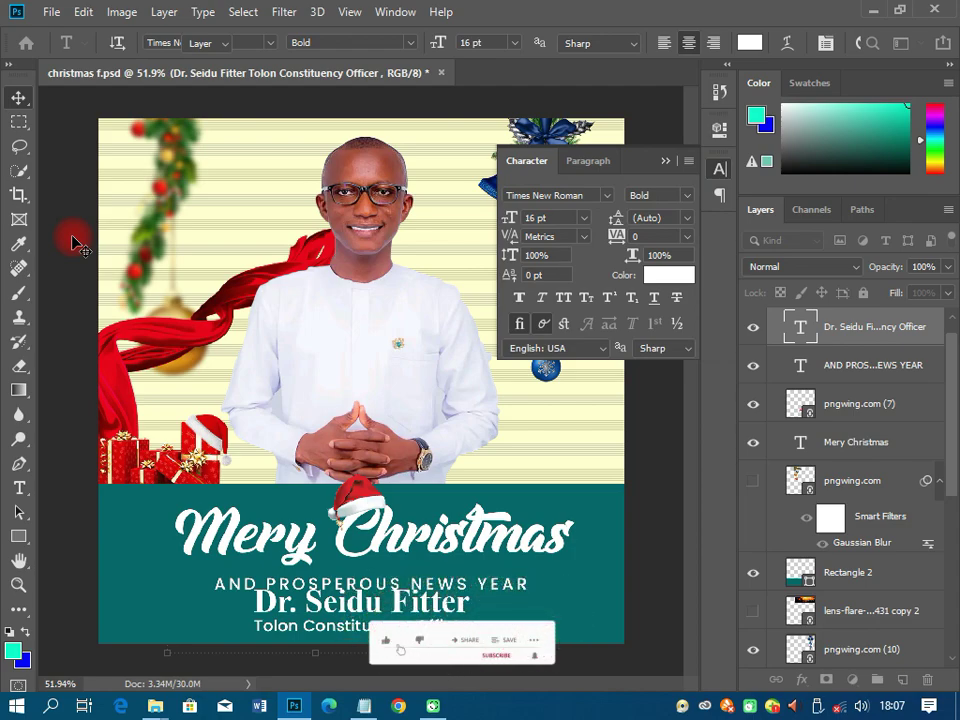
# Nudge the AND PROSPEROUS NEWS YEAR line up slightly with the Move tool
pyautogui.press('v')
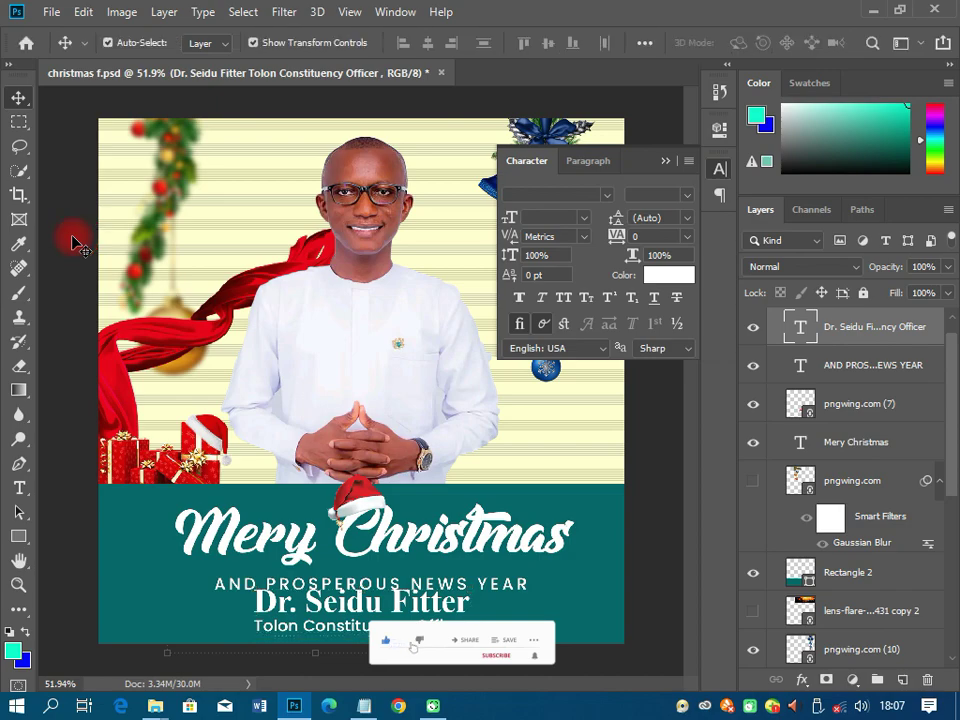
pyautogui.moveTo(487, 595); pyautogui.dragTo(487, 587)
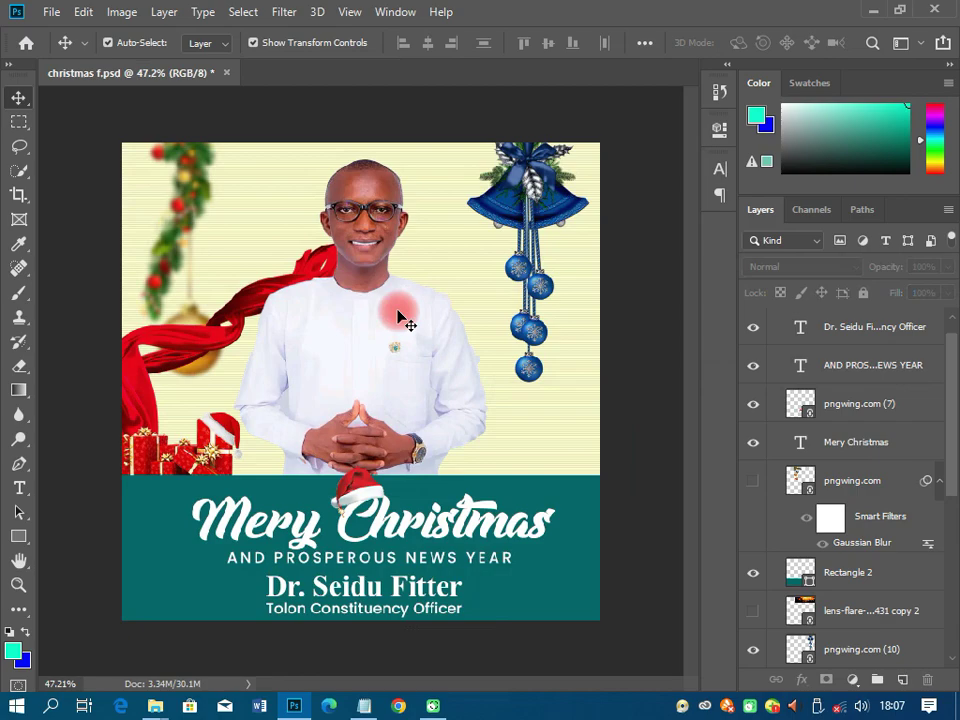
pyautogui.scroll(1, 398, 318)
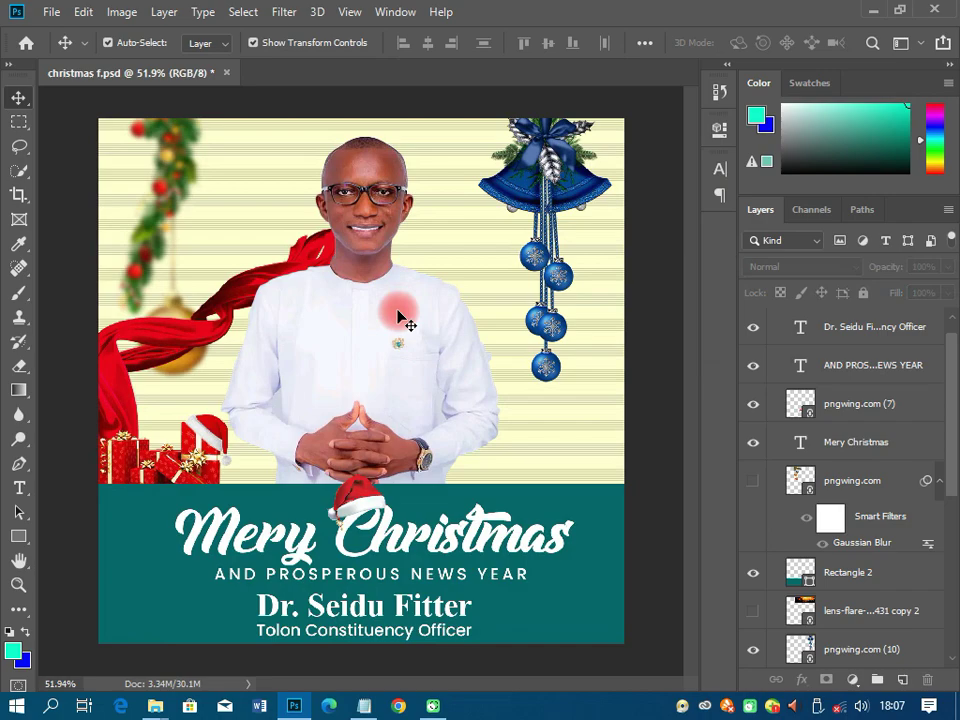